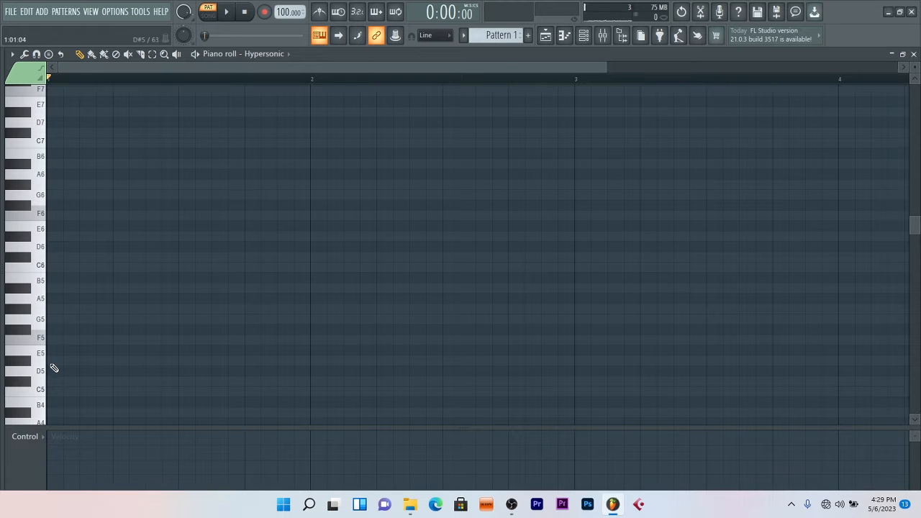
# Step: Draw a D#5-G5-A#5 chord across bar 1, then F5-G#5-C6 and C#5-F5-G#5 chords lasting half a bar each in bar 2
pyautogui.click(54, 368)
pyautogui.moveTo(76, 360); pyautogui.dragTo(302, 345)
pyautogui.click(315, 341)
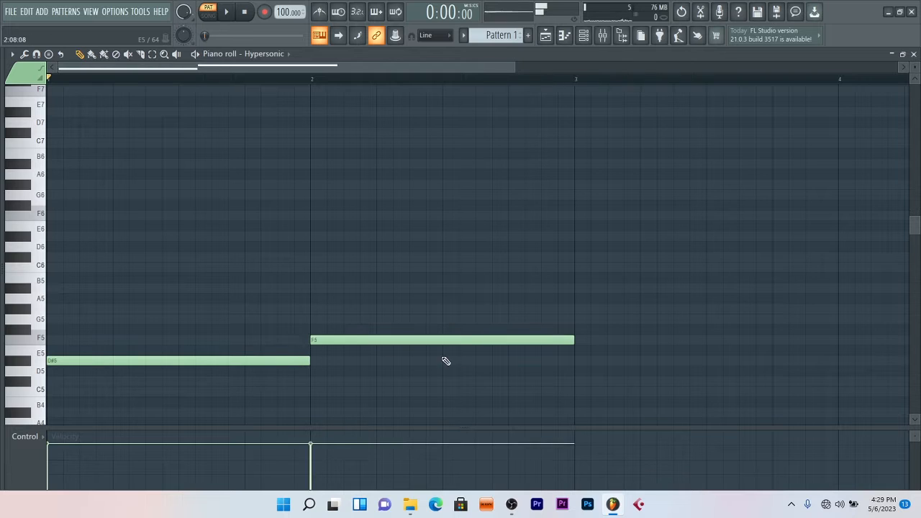
pyautogui.moveTo(574, 339); pyautogui.dragTo(439, 345)
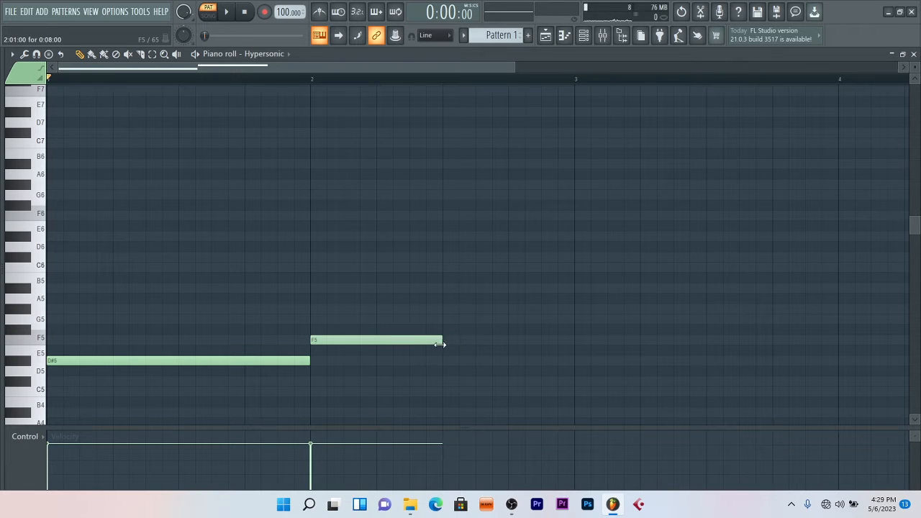
pyautogui.click(451, 384)
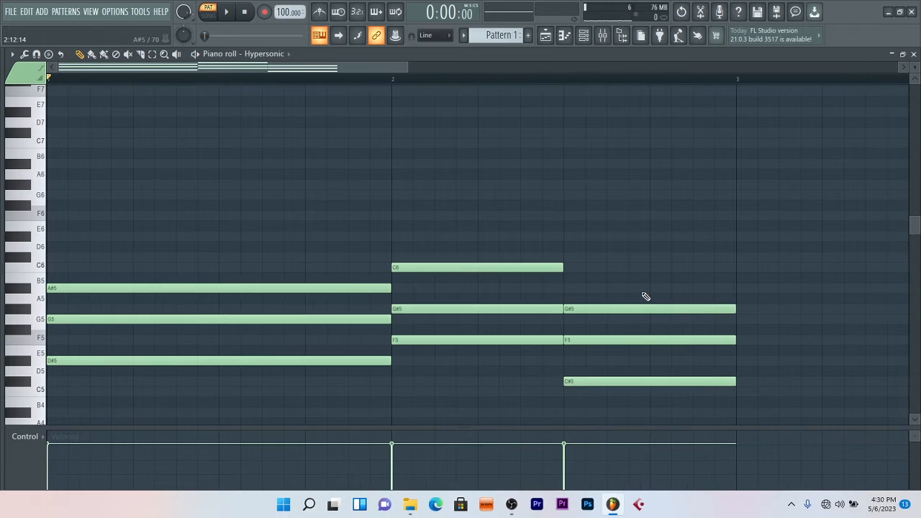
# Step: Play back the three-chord progression to check how it sounds
pyautogui.scroll(2, 636, 302)
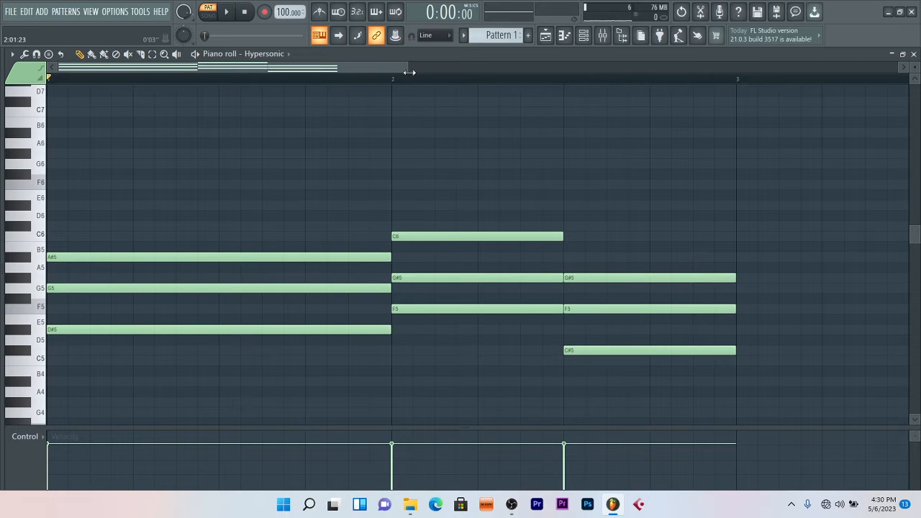
pyautogui.moveTo(408, 68); pyautogui.dragTo(592, 68)
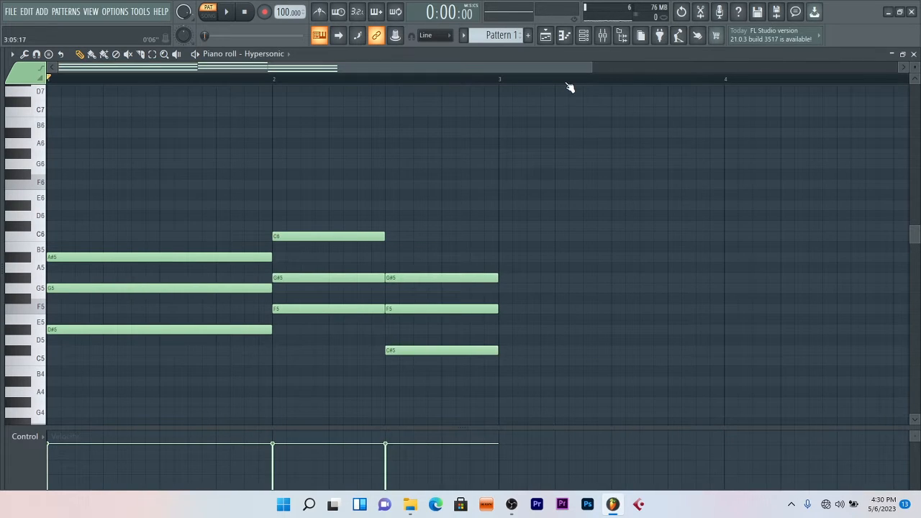
pyautogui.press('space')
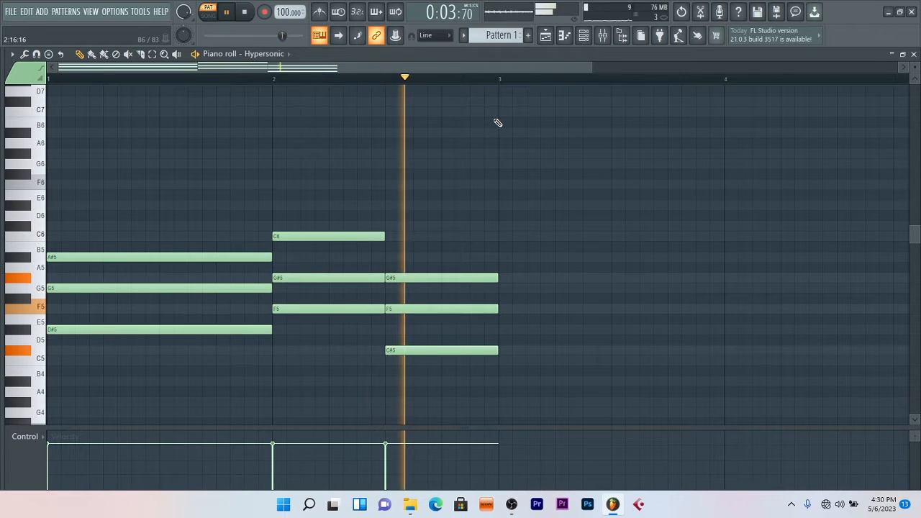
pyautogui.press('space')
# Step: Copy the root notes D#5, F5 and C#5 of the three chords one octave down as a bass line
pyautogui.scroll(-3, 479, 202)
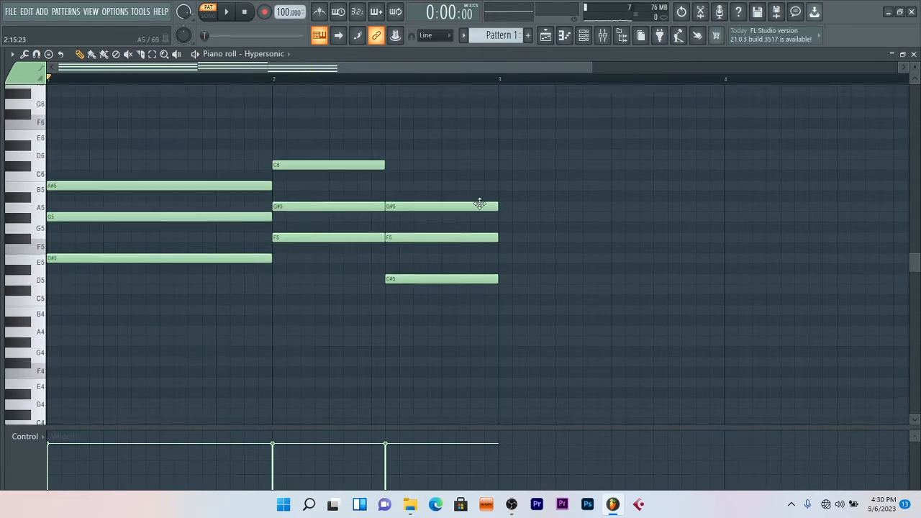
pyautogui.keyDown('ctrl'); pyautogui.moveTo(182, 224); pyautogui.dragTo(252, 273); pyautogui.keyUp('ctrl')
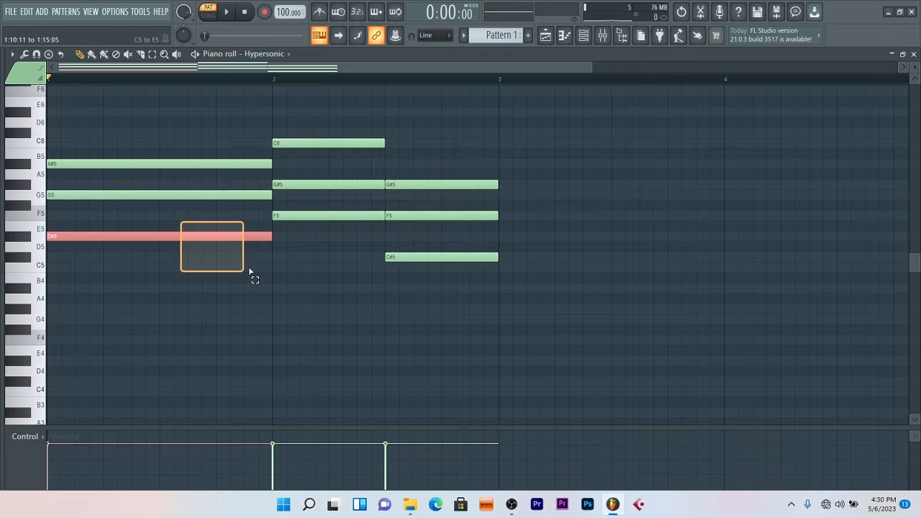
pyautogui.moveTo(296, 209)
pyautogui.keyDown('ctrl'); pyautogui.keyDown('shift'); pyautogui.mouseDown()
pyautogui.moveTo(360, 251)
pyautogui.moveTo(421, 272)
pyautogui.moveTo(401, 259)
pyautogui.mouseUp(); pyautogui.keyUp('shift'); pyautogui.keyUp('ctrl')
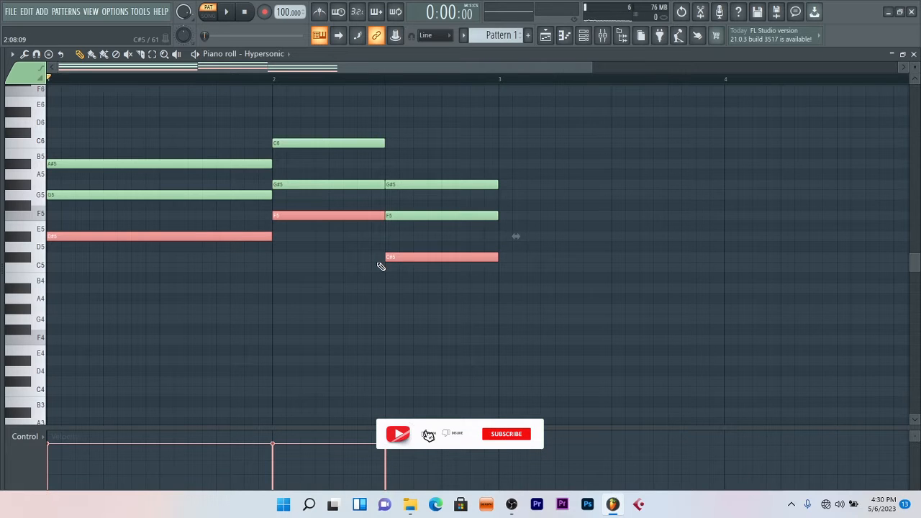
pyautogui.hotkey('ctrl', 'Down')
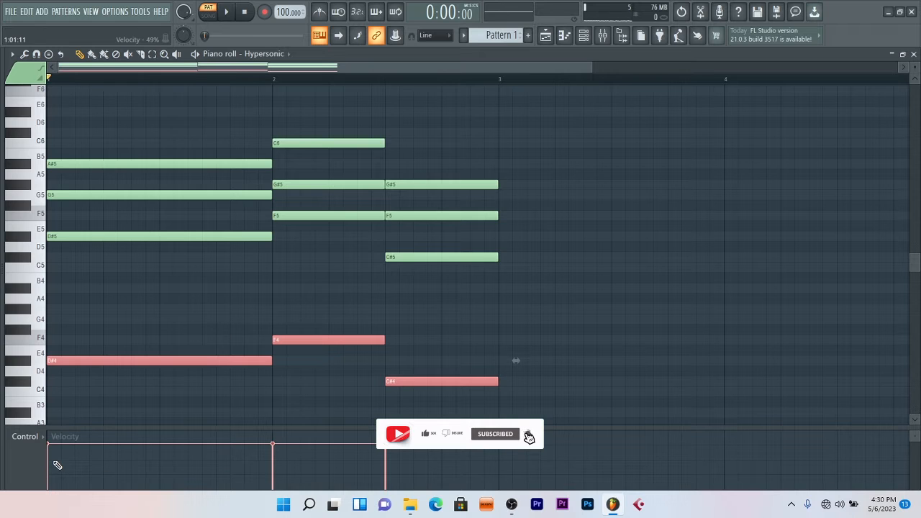
# Step: Lower the velocity of the three selected bass notes D#4, F4 and C#4 to about 50%
pyautogui.moveTo(58, 465); pyautogui.dragTo(58, 467)
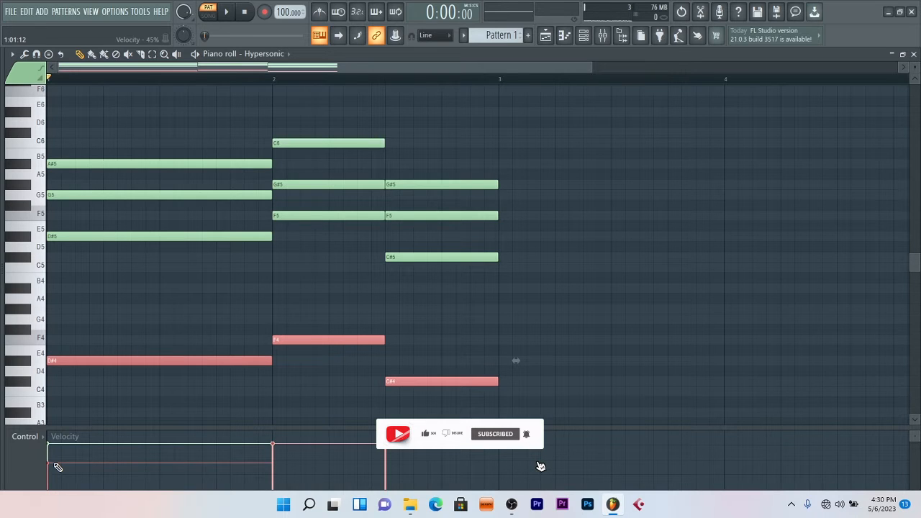
pyautogui.scroll(-2, 57, 467)
pyautogui.hscroll(4, 58, 467)
pyautogui.moveTo(417, 67); pyautogui.dragTo(53, 66)
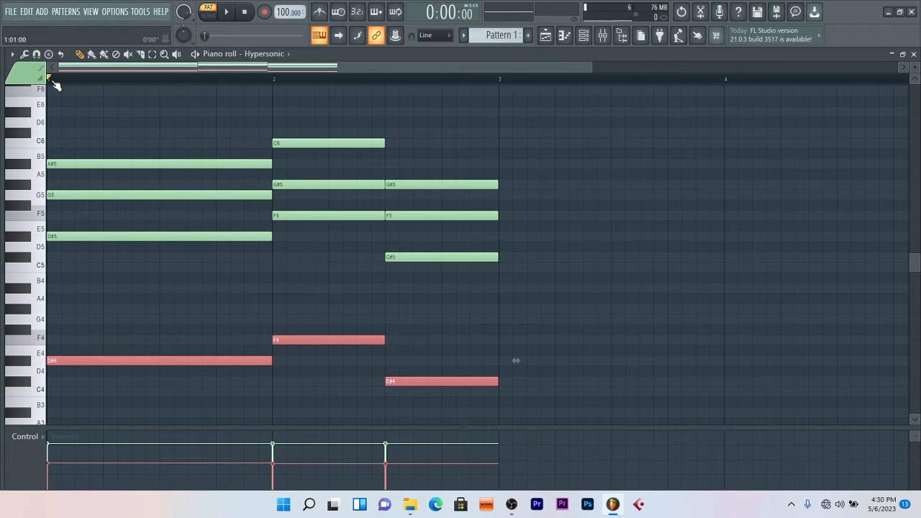
# Step: Deselect the bass notes and play the chord progression together with the bass line
pyautogui.click(54, 82)
pyautogui.press('space')
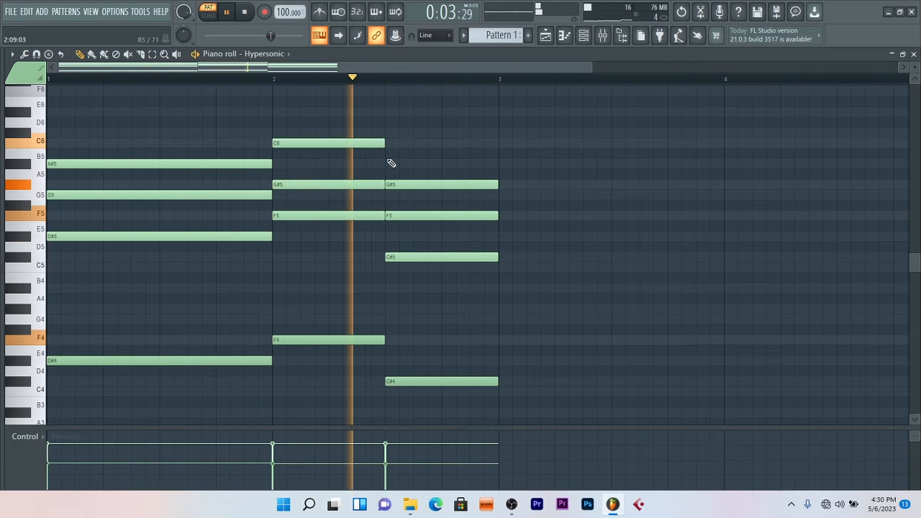
pyautogui.press('space')
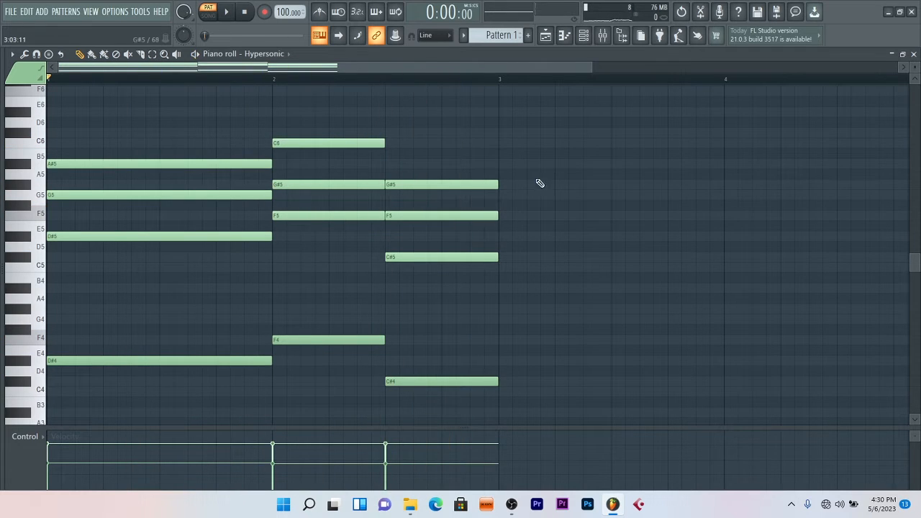
# Step: Strum the chords with the strumizer, using a reduced start time strength
pyautogui.scroll(-2, 459, 256)
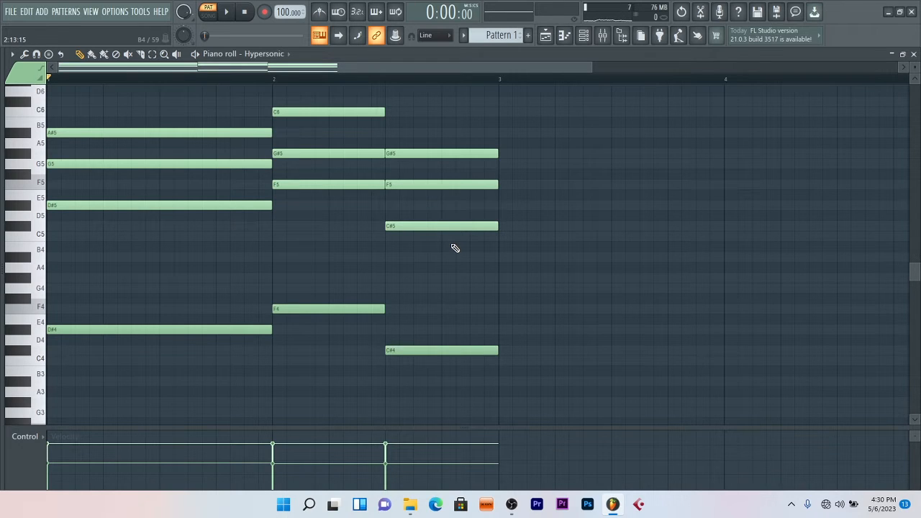
pyautogui.hotkey('alt', 's')
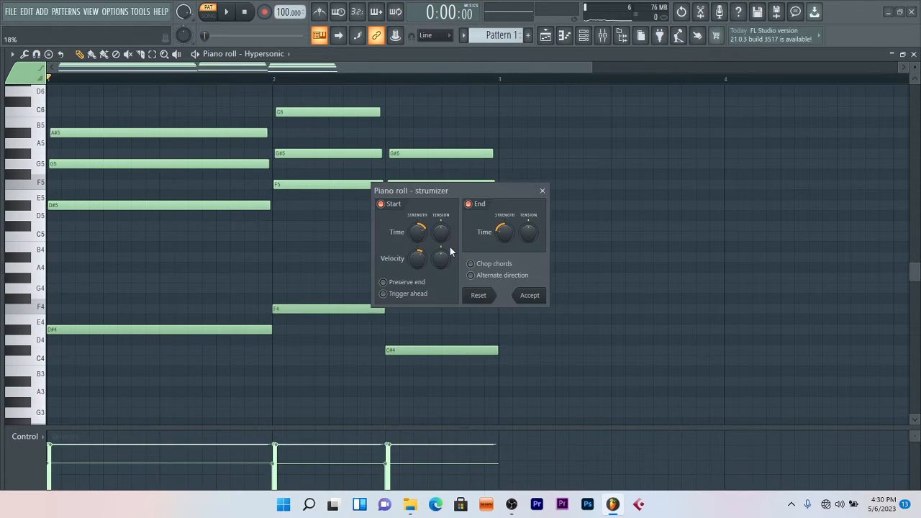
pyautogui.moveTo(398, 216); pyautogui.dragTo(398, 234)
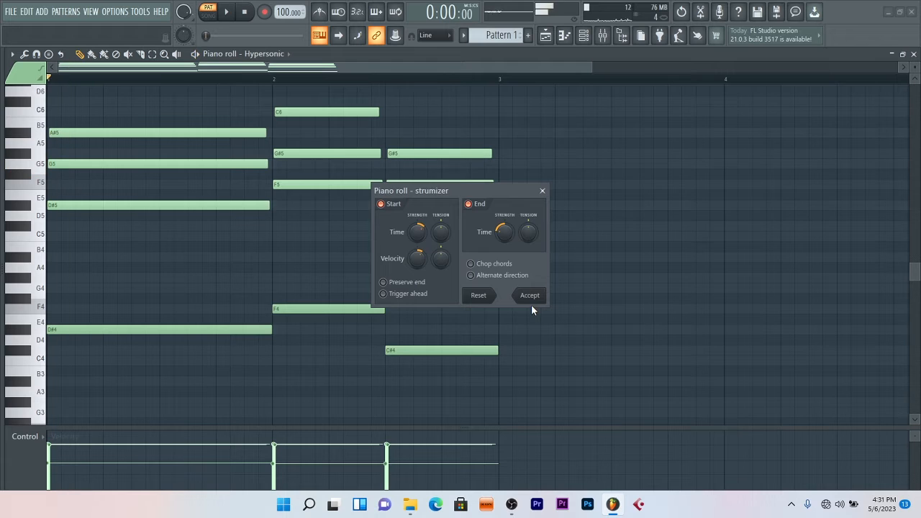
pyautogui.click(564, 313)
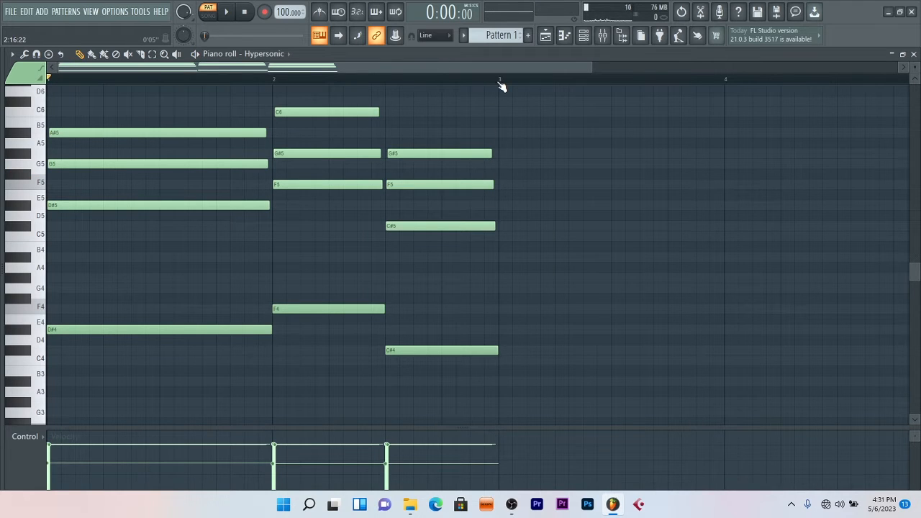
# Step: Duplicate the two-bar progression into bars 3 and 4, and clear the time selection
pyautogui.moveTo(501, 80); pyautogui.dragTo(40, 114)
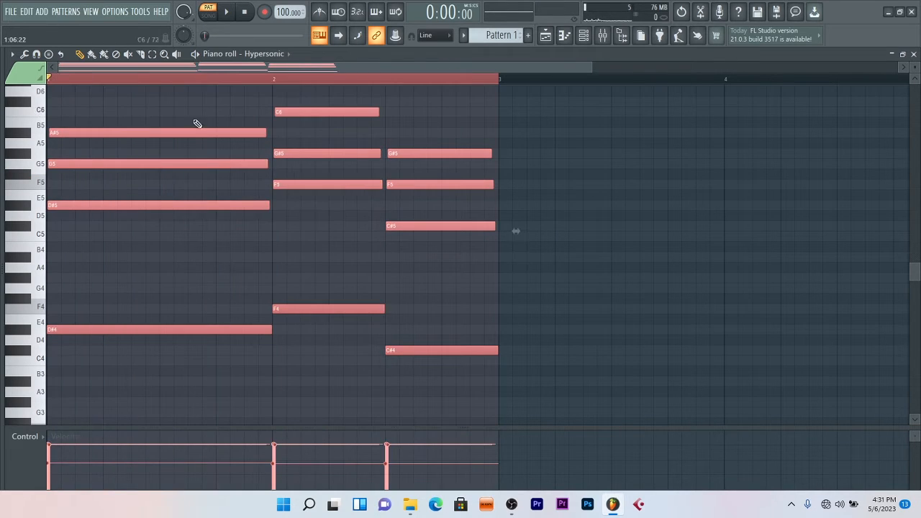
pyautogui.hotkey('ctrl', 'b')
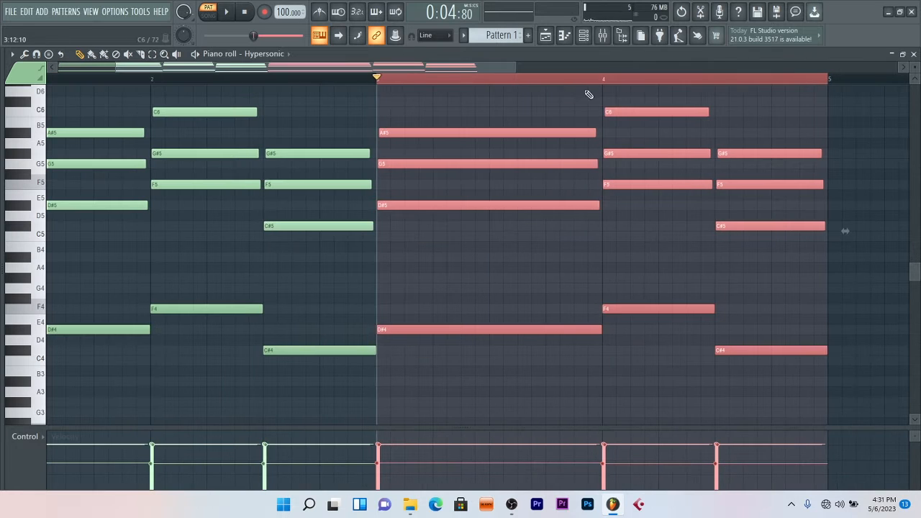
pyautogui.scroll(-2, 119, 65)
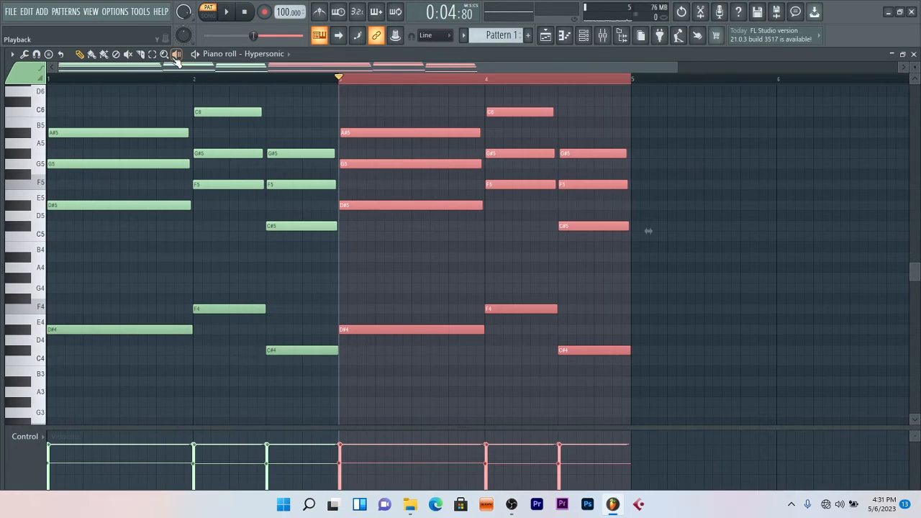
pyautogui.click(49, 80)
pyautogui.click(49, 80)
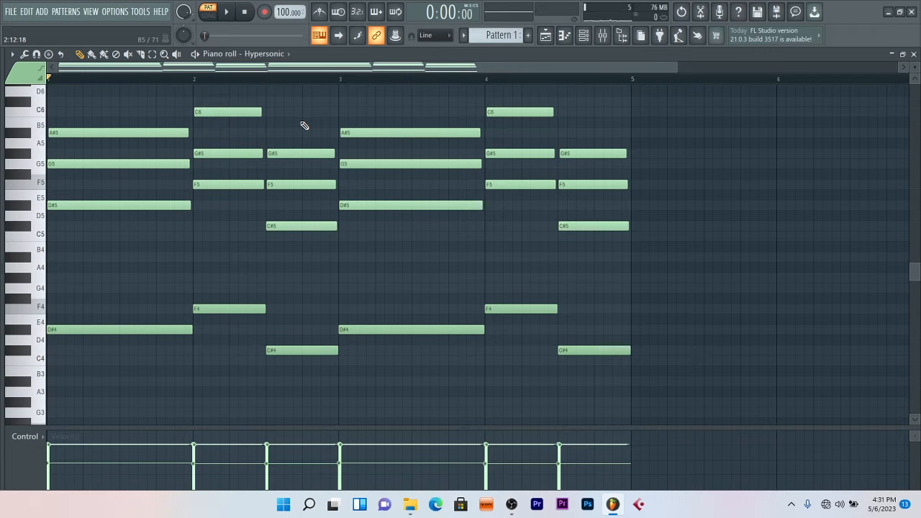
# Step: Randomize the note velocities with an increased bipolar velocity level and play back the four bars
pyautogui.hotkey('alt', 'r')
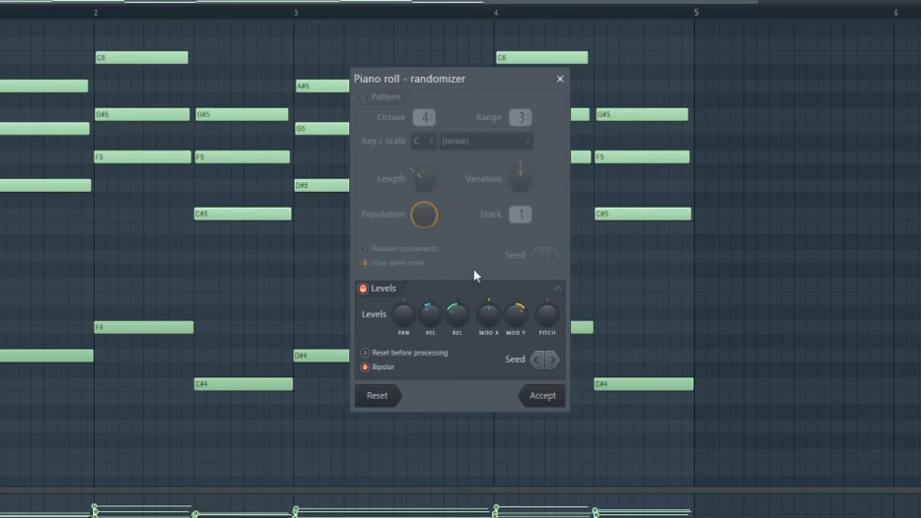
pyautogui.moveTo(434, 314); pyautogui.dragTo(434, 335)
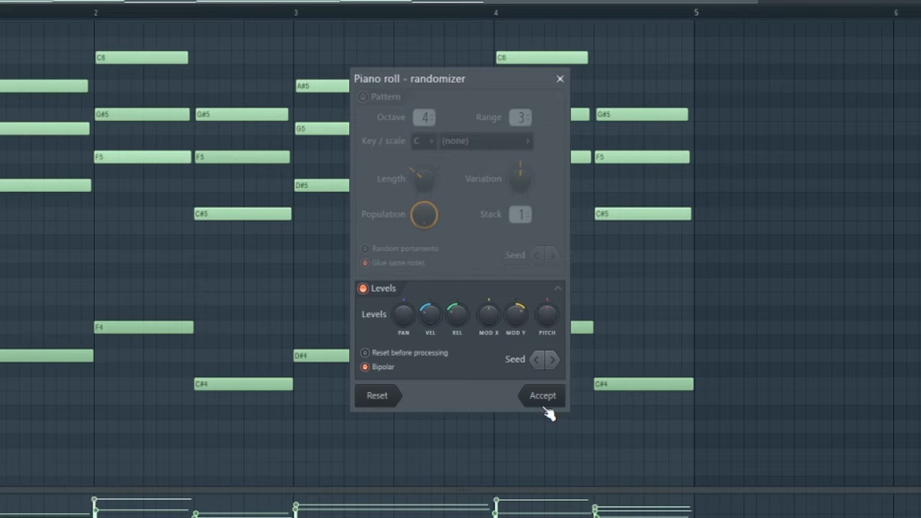
pyautogui.click(544, 397)
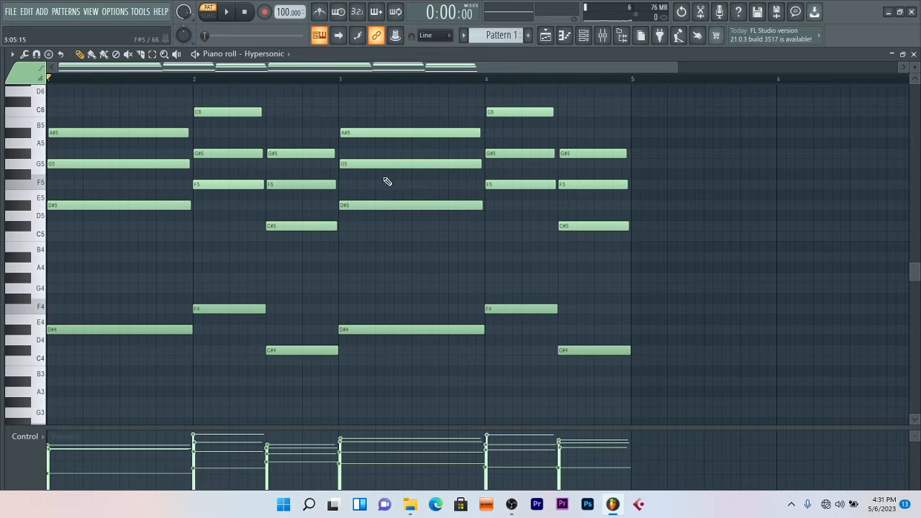
pyautogui.press('space')
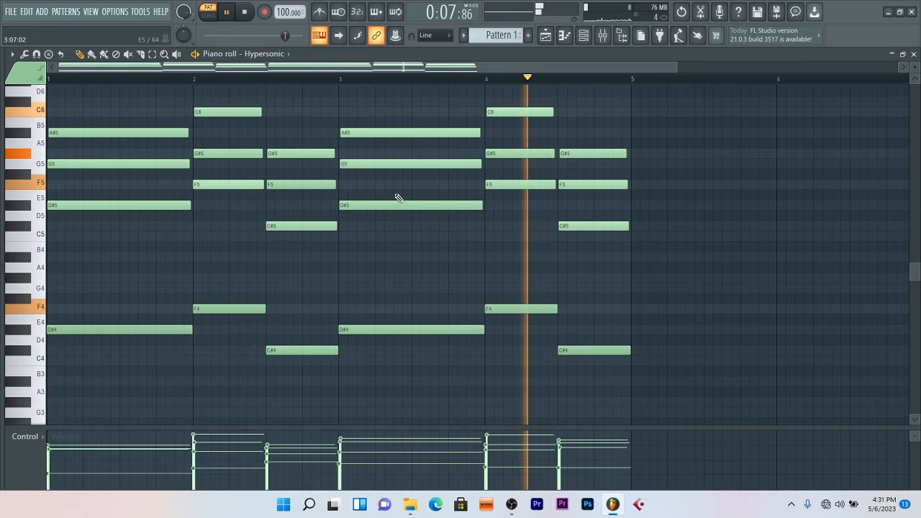
pyautogui.press('space')
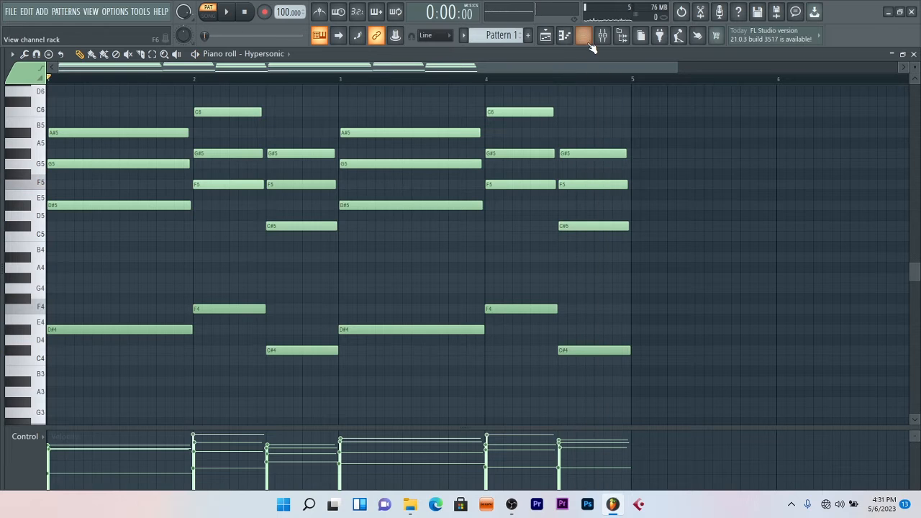
# Step: Route the Hypersonic channel to mixer track 1 and open the mixer
pyautogui.click(584, 35)
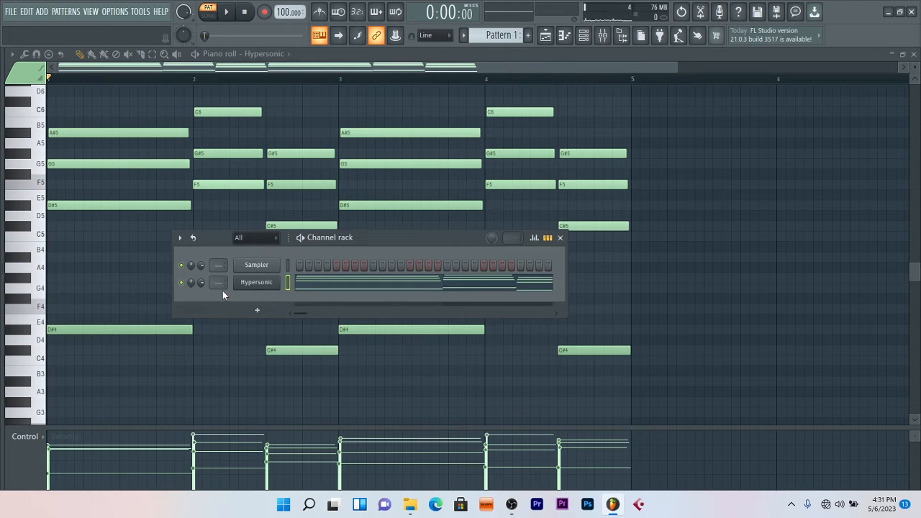
pyautogui.moveTo(219, 285); pyautogui.dragTo(219, 279)
pyautogui.click(604, 37)
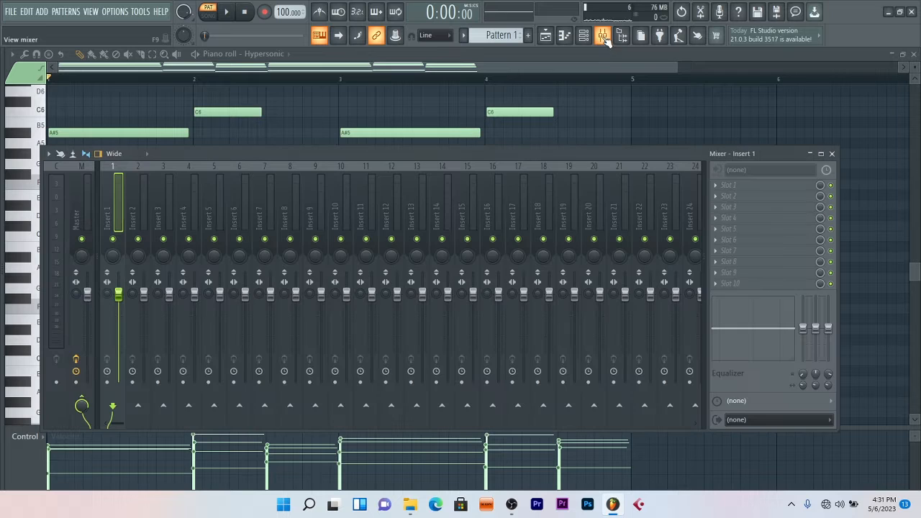
# Step: Load Fruity parametric EQ 2 into the first effect slot of Insert 1 with the 20Hz + 18kHz cut preset
pyautogui.click(715, 185)
pyautogui.click(588, 389)
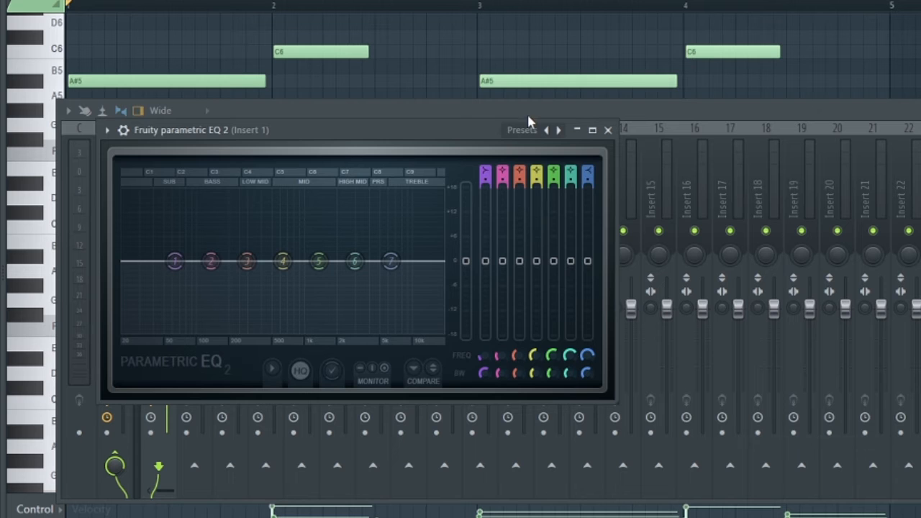
pyautogui.click(523, 132)
pyautogui.click(596, 181)
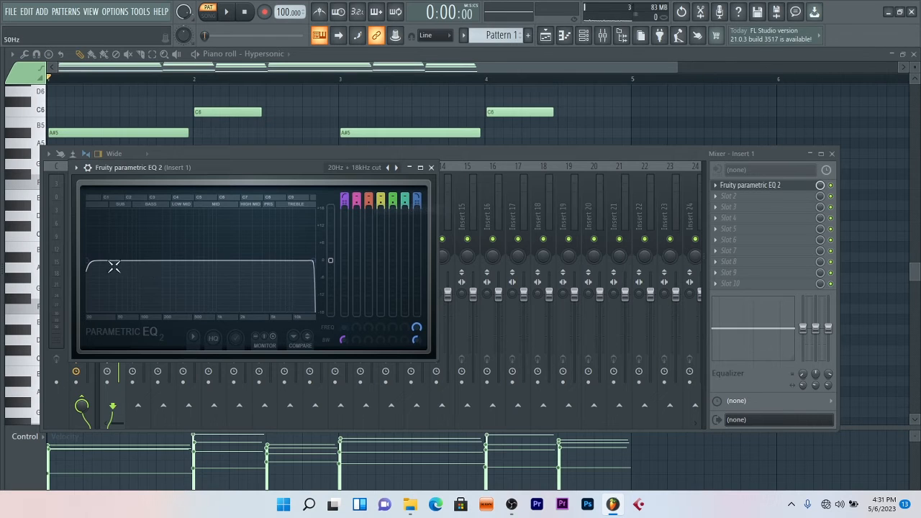
# Step: During playback, set the EQ's low cut to about 100 Hz and high cut to about 5 kHz, and close the EQ and mixer
pyautogui.moveTo(113, 267); pyautogui.dragTo(146, 261)
pyautogui.press('space')
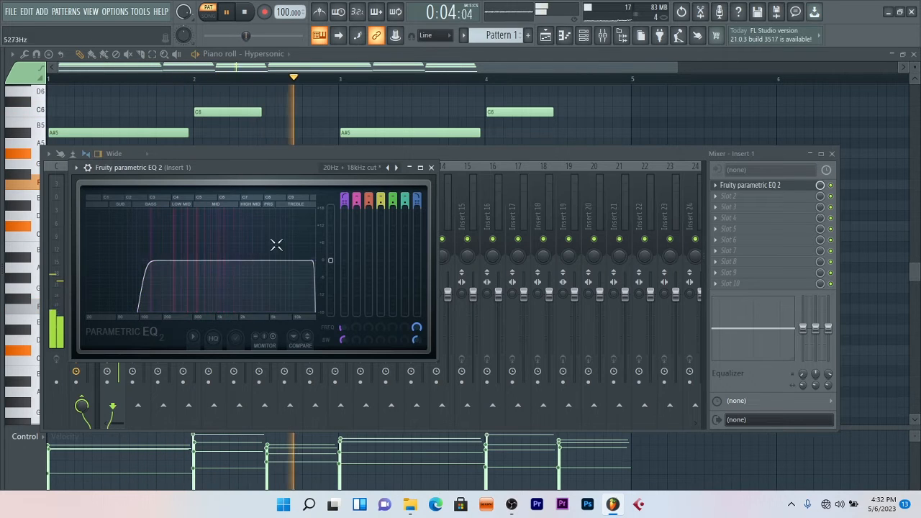
pyautogui.moveTo(316, 262); pyautogui.dragTo(270, 261)
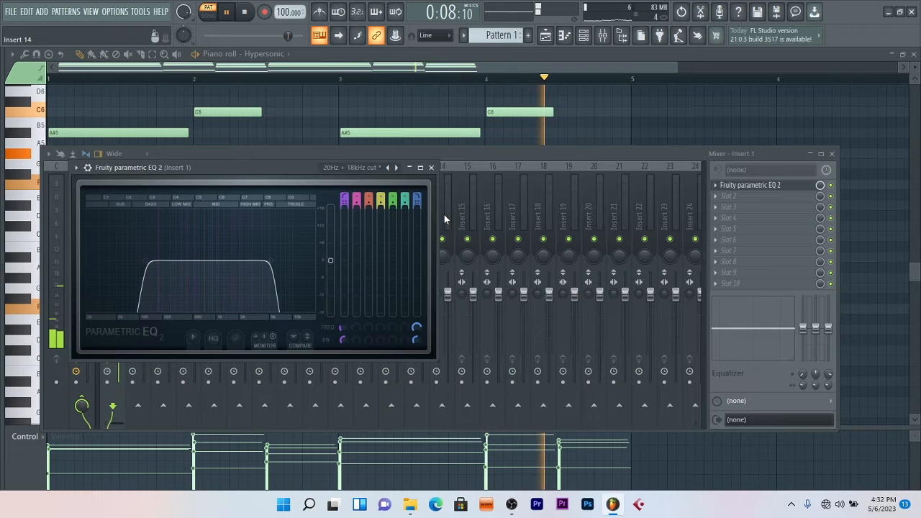
pyautogui.press('space')
pyautogui.click(431, 168)
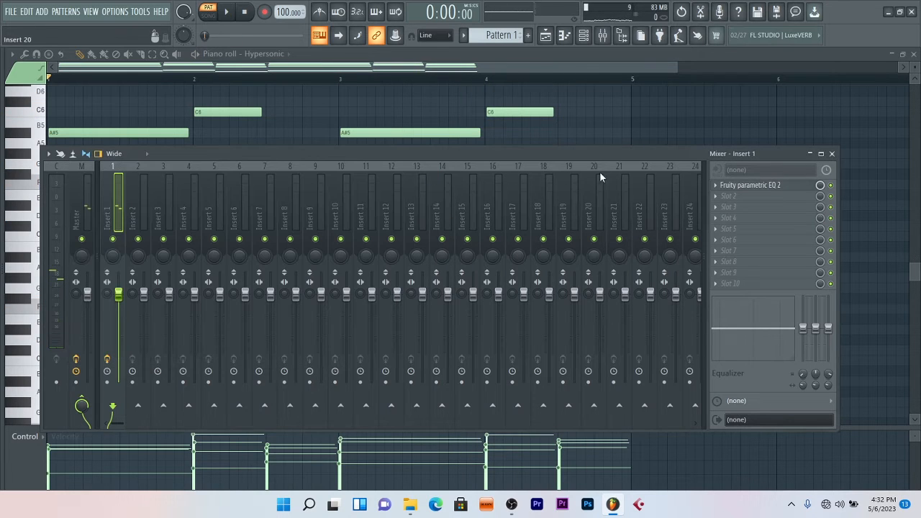
pyautogui.click(832, 153)
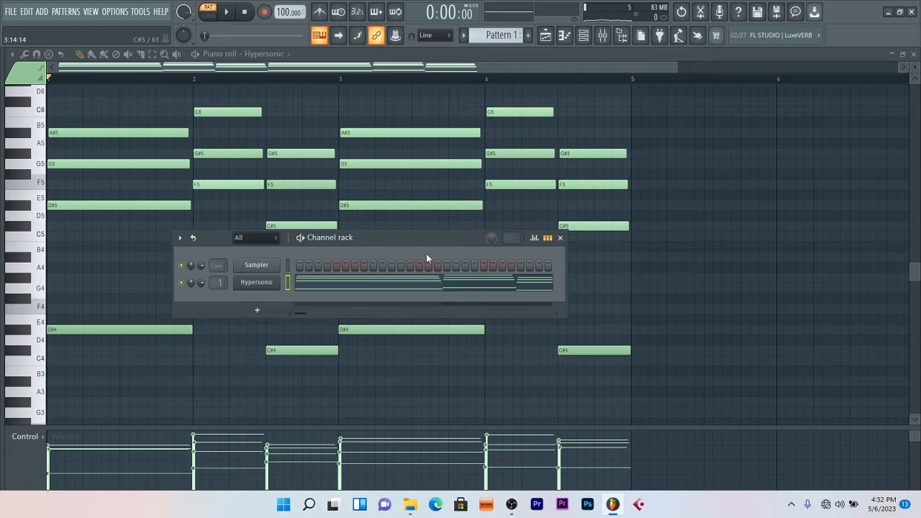
# Step: Clone the Hypersonic channel and load the Nylon Finger Acoustic Soft patch from Acoustic Guitars in the copy
pyautogui.moveTo(401, 238); pyautogui.dragTo(507, 226)
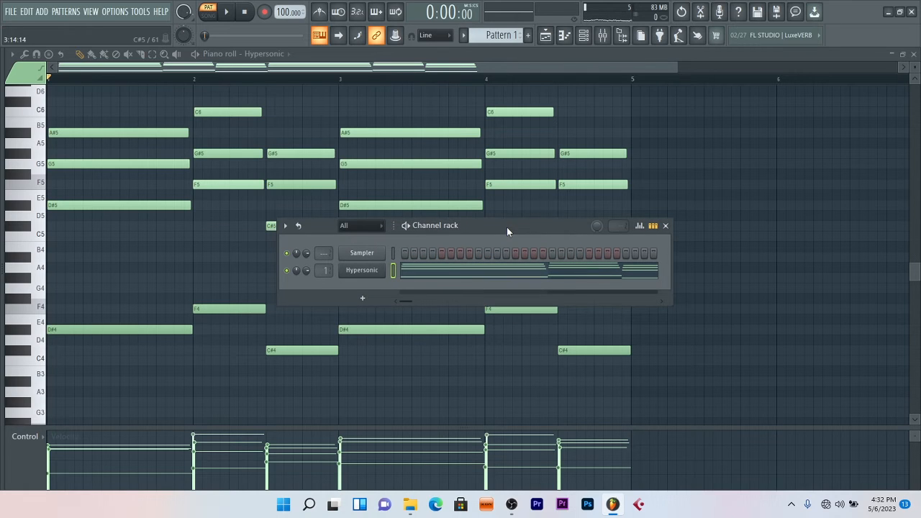
pyautogui.rightClick(360, 271)
pyautogui.click(433, 373)
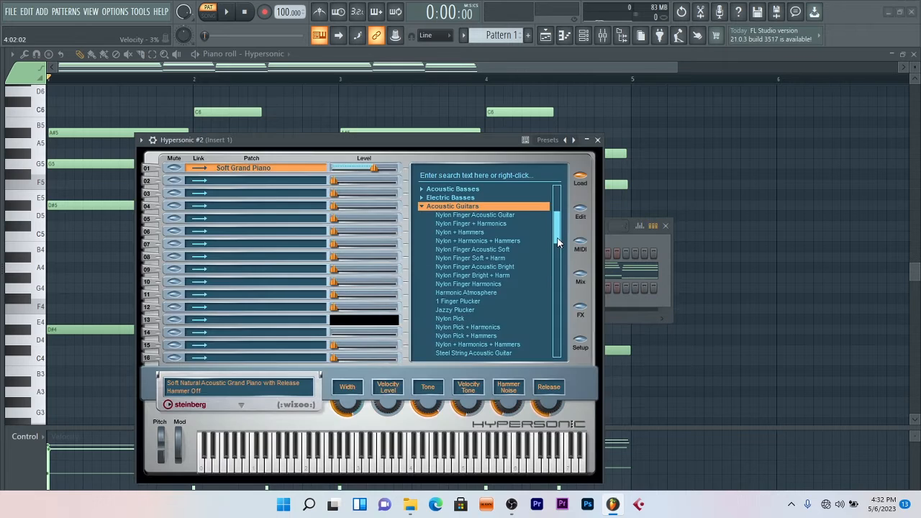
pyautogui.click(496, 251)
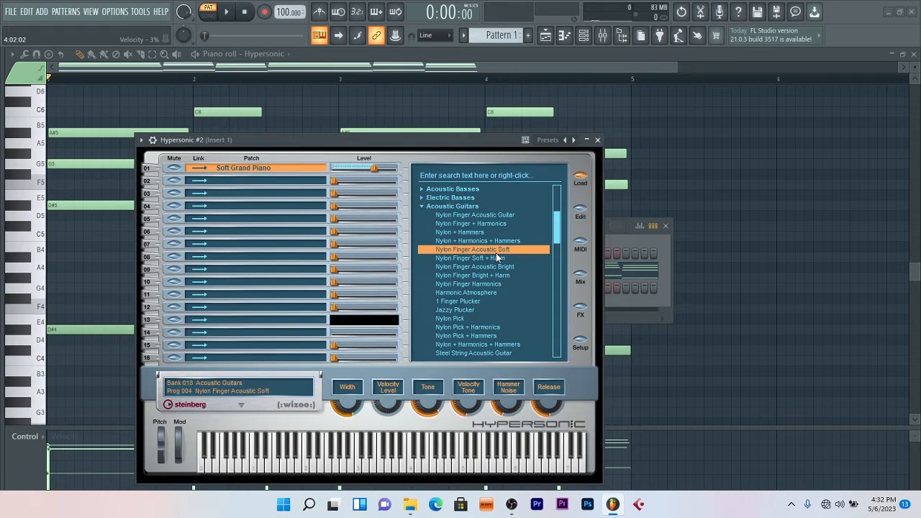
pyautogui.click(597, 141)
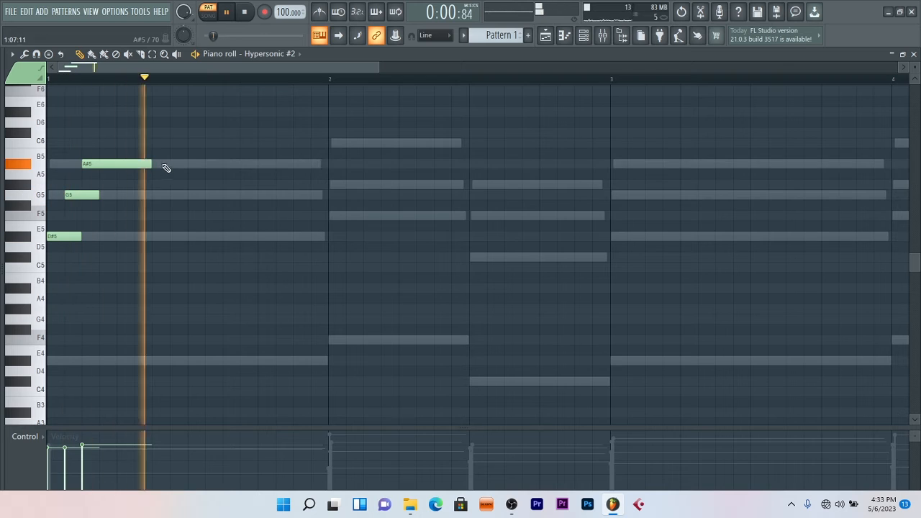
# Step: Shorten the A#5 note of the D#5–G5–A#5 arpeggio, duplicate the arpeggio into the second half of bar 1 and play it back
pyautogui.press('space')
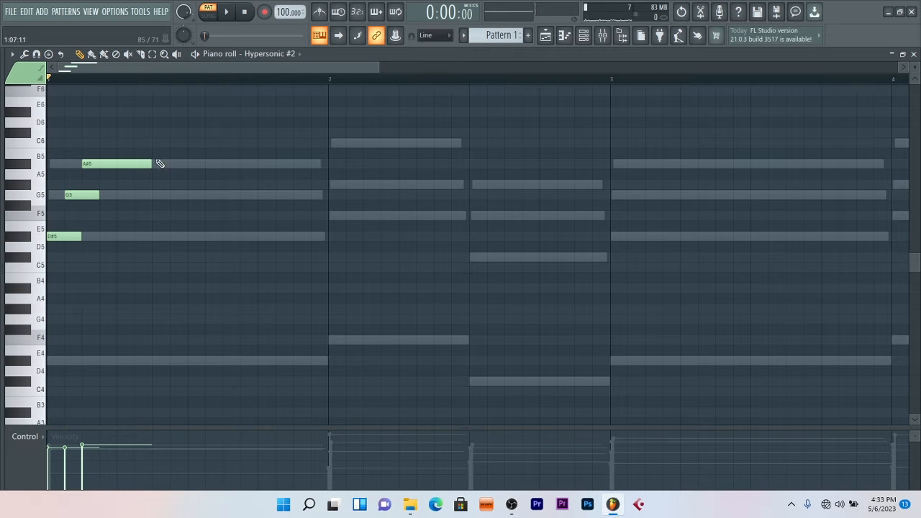
pyautogui.press('space')
pyautogui.press('space')
pyautogui.moveTo(133, 139); pyautogui.dragTo(61, 272)
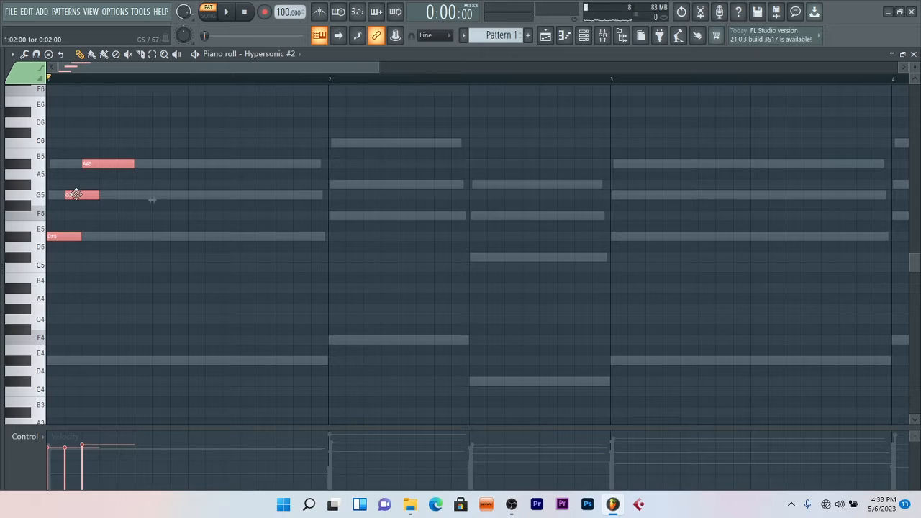
pyautogui.keyDown('shift'); pyautogui.moveTo(72, 195); pyautogui.dragTo(212, 198); pyautogui.keyUp('shift')
pyautogui.press('space')
pyautogui.press('space')
# Step: Duplicate the arpeggio to the start of bar 2, fit its notes to F5, G#5 and C6, and play it back
pyautogui.keyDown('ctrl'); pyautogui.moveTo(243, 152); pyautogui.dragTo(198, 262); pyautogui.keyUp('ctrl')
pyautogui.moveTo(215, 194)
pyautogui.mouseDown()
pyautogui.moveTo(375, 175)
pyautogui.moveTo(354, 156)
pyautogui.moveTo(351, 178)
pyautogui.moveTo(363, 177)
pyautogui.moveTo(362, 189)
pyautogui.mouseUp()
pyautogui.click(384, 168)
pyautogui.rightClick(400, 165)
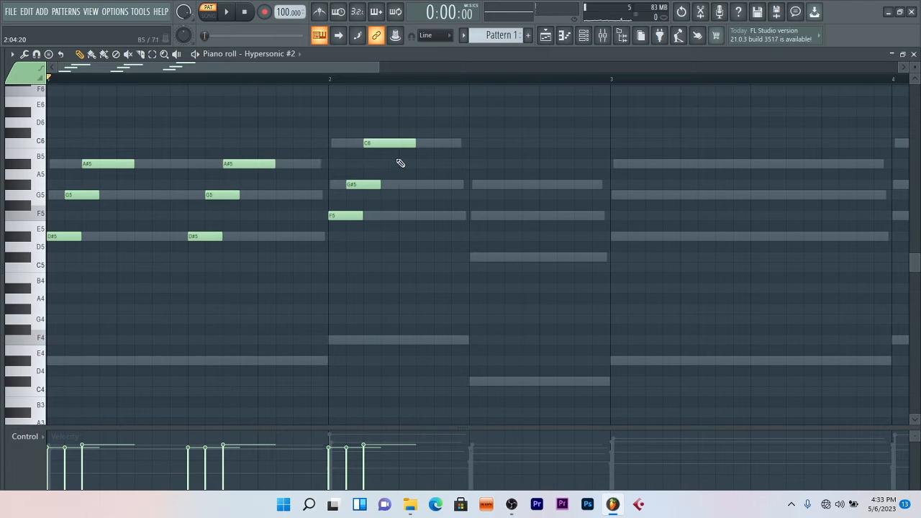
pyautogui.press('space')
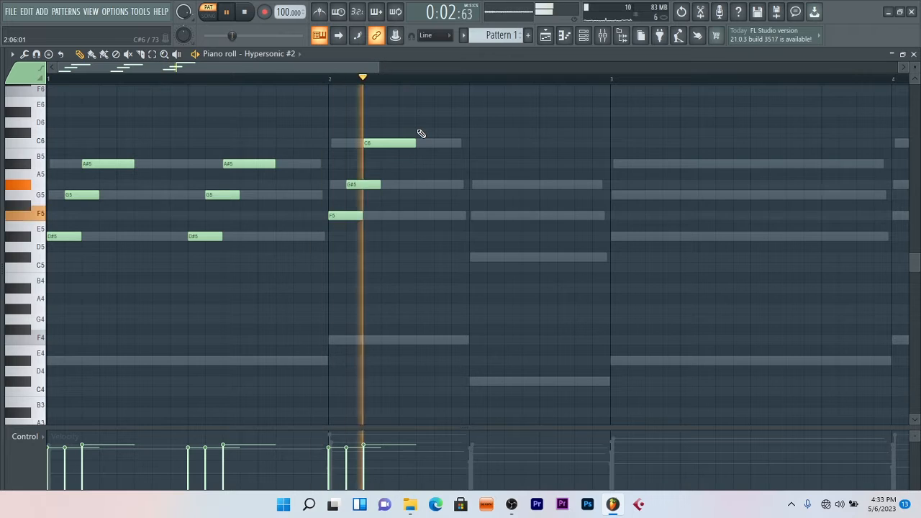
pyautogui.press('space')
# Step: Duplicate the arpeggio to the second half of bar 2, fit its notes to C#5, F5 and G#5, and play it back
pyautogui.moveTo(416, 134); pyautogui.dragTo(350, 238)
pyautogui.moveTo(354, 216); pyautogui.dragTo(485, 265)
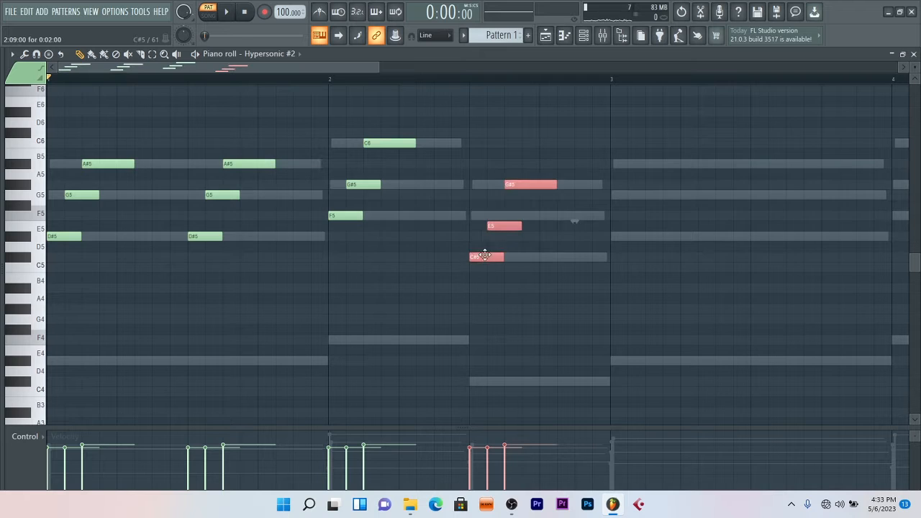
pyautogui.click(503, 238)
pyautogui.rightClick(507, 238)
pyautogui.rightClick(503, 225)
pyautogui.click(490, 213)
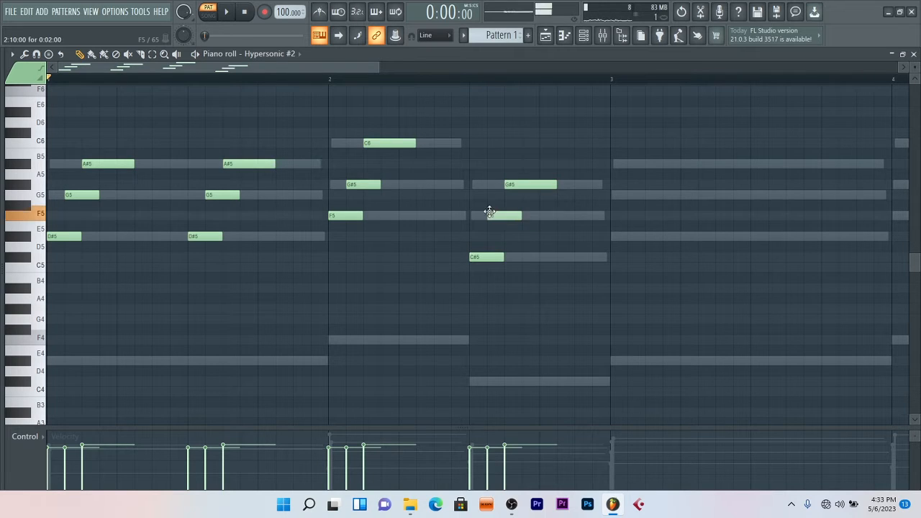
pyautogui.press('space')
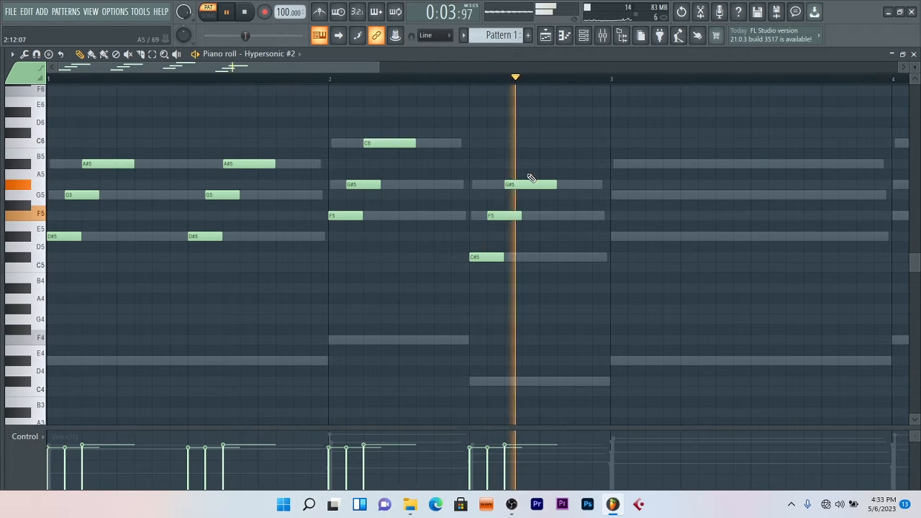
pyautogui.press('space')
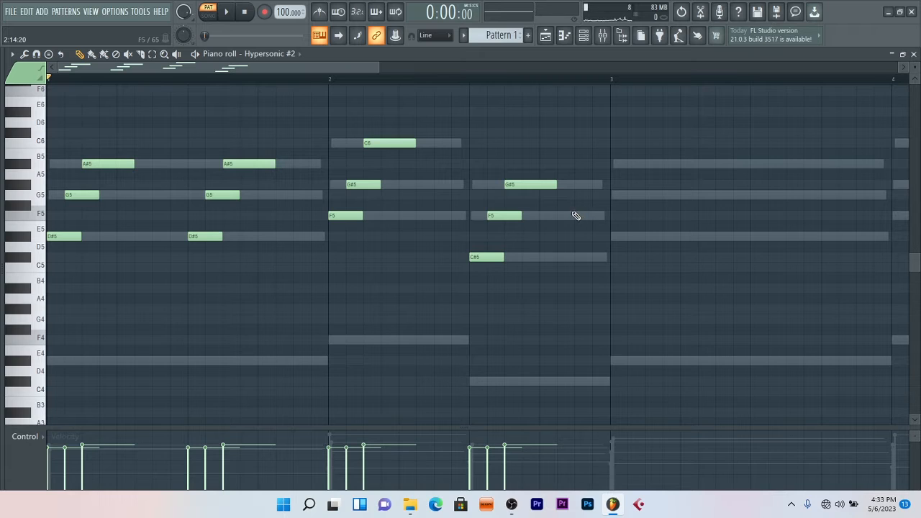
pyautogui.click(579, 216)
pyautogui.moveTo(581, 214); pyautogui.dragTo(563, 215)
pyautogui.press('space')
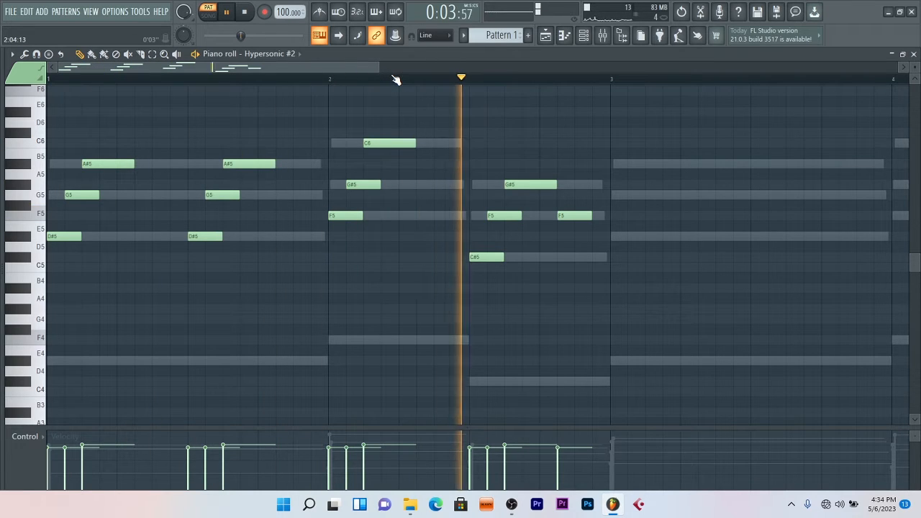
pyautogui.press('space')
pyautogui.moveTo(564, 215); pyautogui.dragTo(581, 216)
pyautogui.press('space')
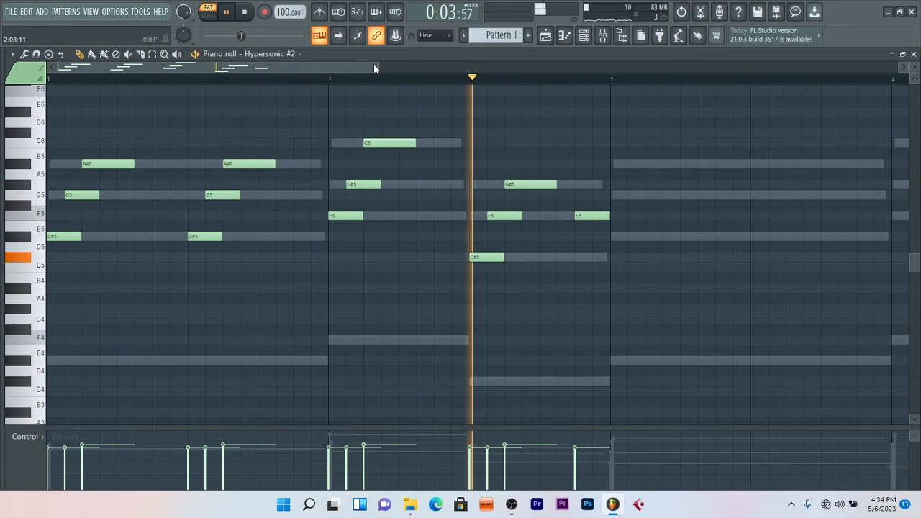
pyautogui.press('space')
pyautogui.rightClick(587, 216)
# Step: Duplicate the two-bar arpeggio pattern into bars 3 and 4
pyautogui.moveTo(613, 81); pyautogui.dragTo(24, 93)
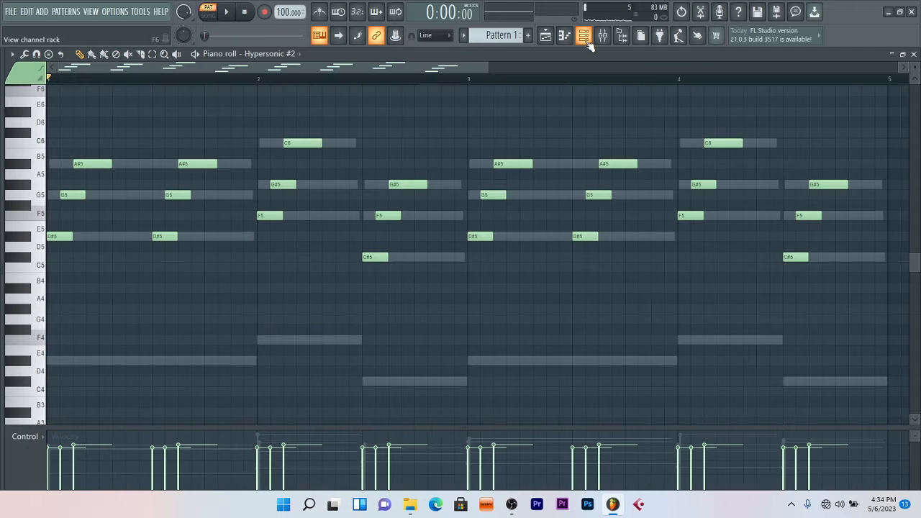
# Step: Route Hypersonic #2 to mixer track 2 and load Fruity Parametric EQ 2 there with the 20Hz + 18kHz cut preset
pyautogui.click(587, 40)
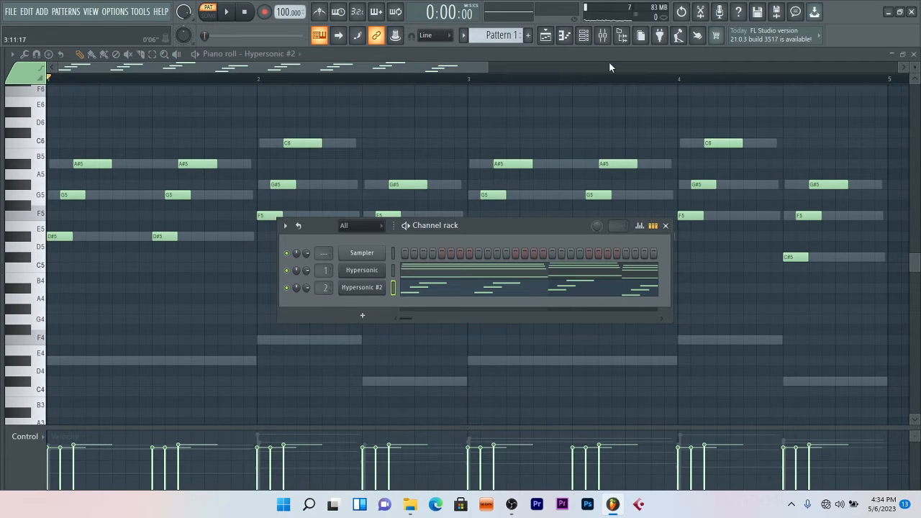
pyautogui.click(603, 36)
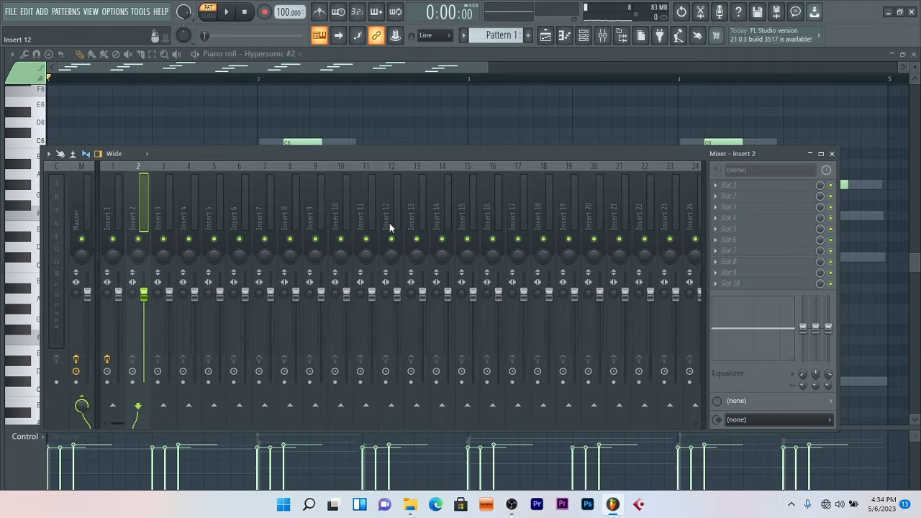
pyautogui.click(714, 188)
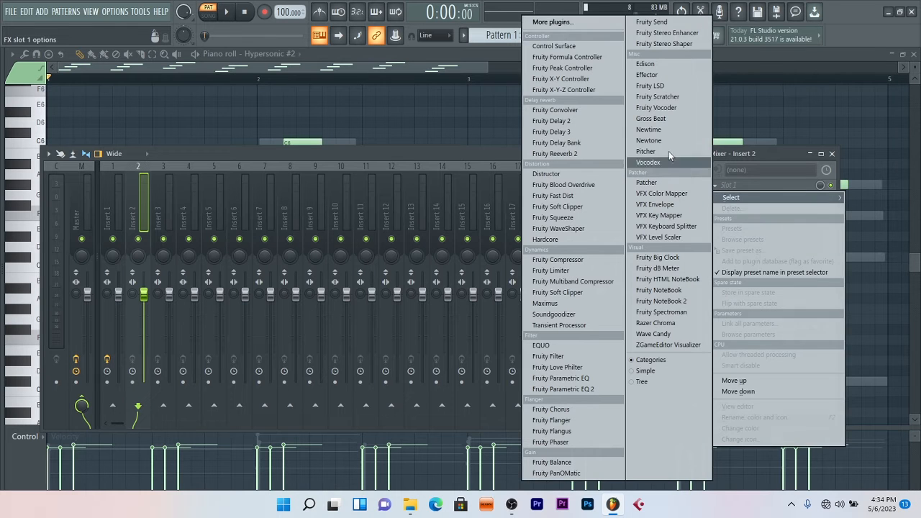
pyautogui.click(563, 389)
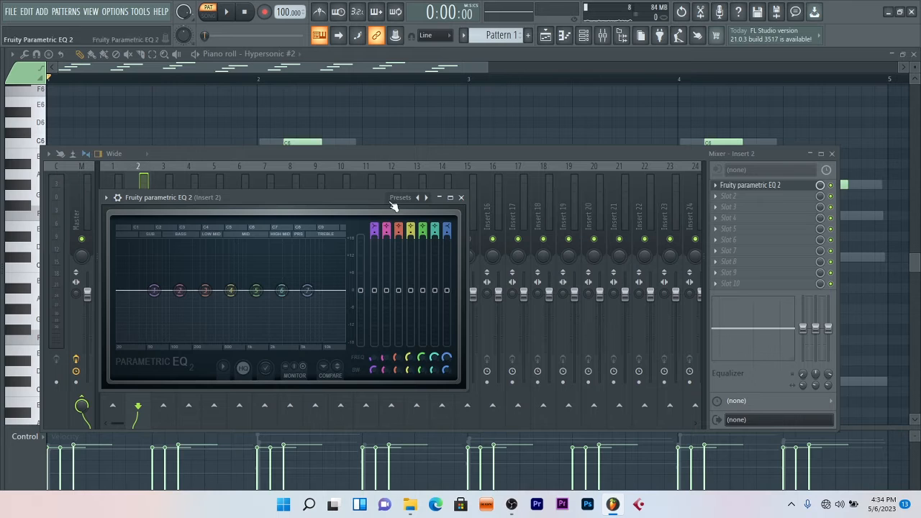
pyautogui.click(401, 198)
pyautogui.click(430, 234)
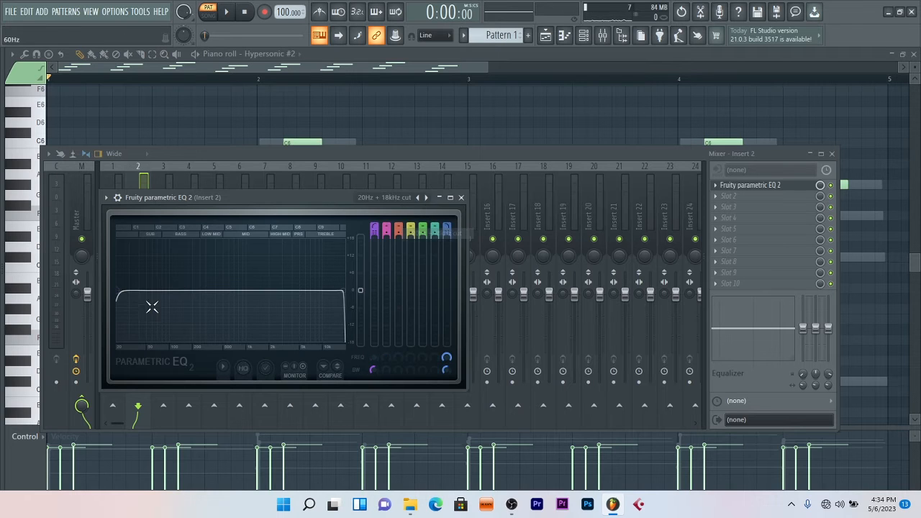
# Step: Set the EQ's low cut to about 100 Hz and its high cut to about 8 kHz during playback, and close the EQ
pyautogui.moveTo(118, 291); pyautogui.dragTo(170, 293)
pyautogui.press('space')
pyautogui.moveTo(345, 291); pyautogui.dragTo(317, 291)
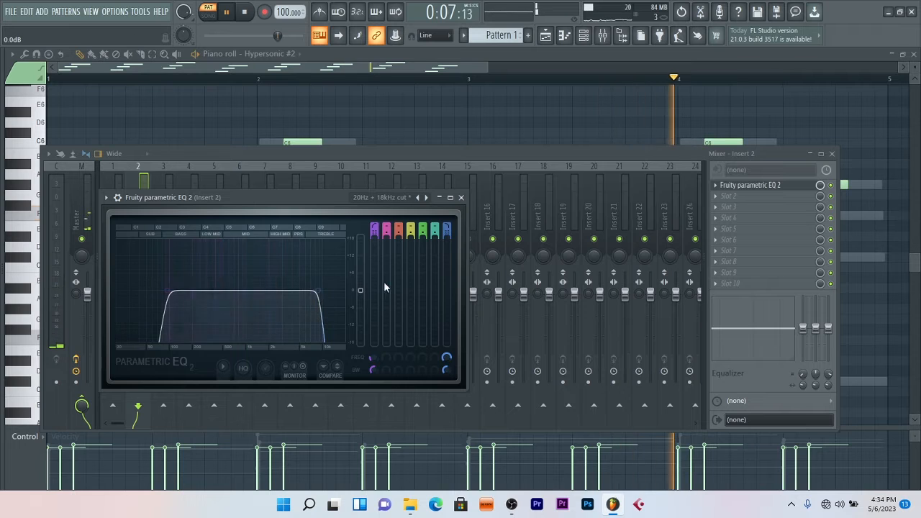
pyautogui.click(460, 197)
pyautogui.press('space')
# Step: Load Fruity Reeverb 2 into the third effect slot of Insert 2 and position its window above the mixer tracks
pyautogui.click(717, 213)
pyautogui.moveTo(728, 218)
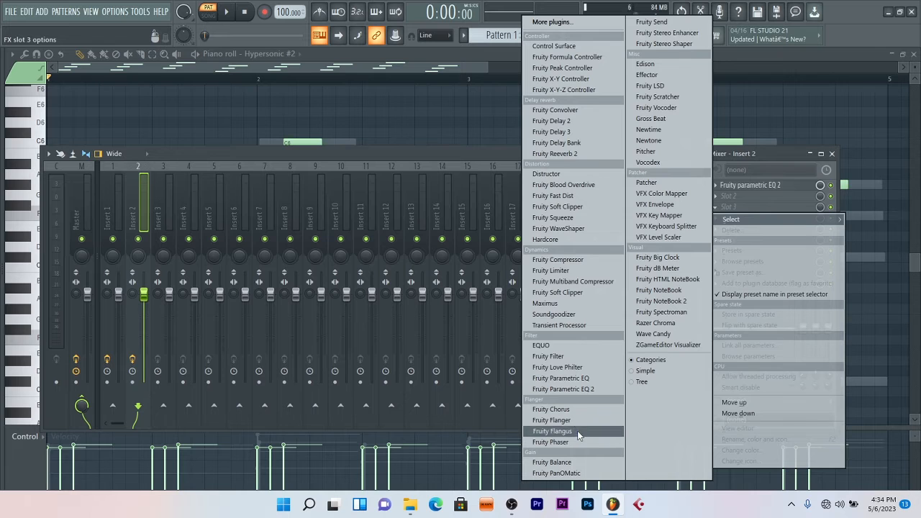
pyautogui.click(554, 153)
pyautogui.moveTo(182, 101); pyautogui.dragTo(361, 129)
# Step: During playback, set the reverb's room size to 79 and adjust its wet level, and close the reverb and mixer
pyautogui.press('space')
pyautogui.moveTo(206, 201)
pyautogui.mouseDown()
pyautogui.moveTo(206, 172)
pyautogui.moveTo(211, 206)
pyautogui.mouseUp()
pyautogui.moveTo(302, 177); pyautogui.dragTo(302, 174)
pyautogui.moveTo(451, 165); pyautogui.dragTo(452, 164)
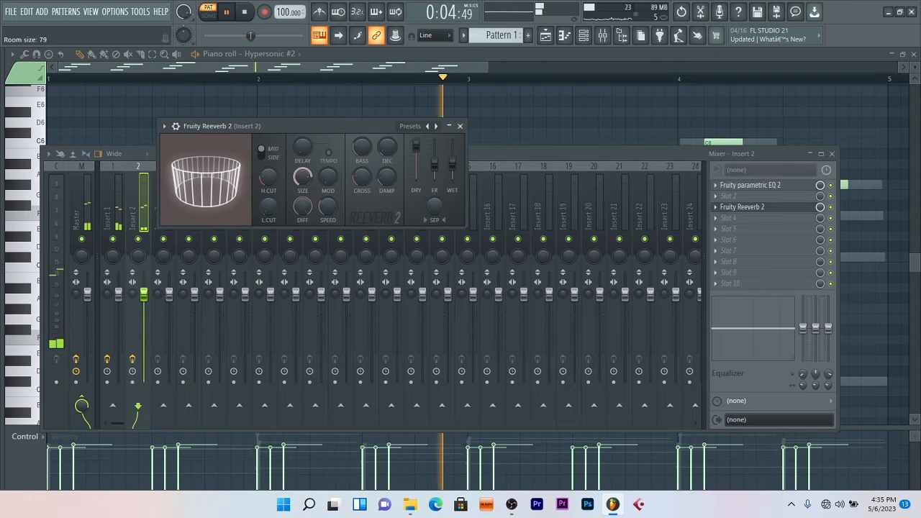
pyautogui.press('space')
pyautogui.click(459, 126)
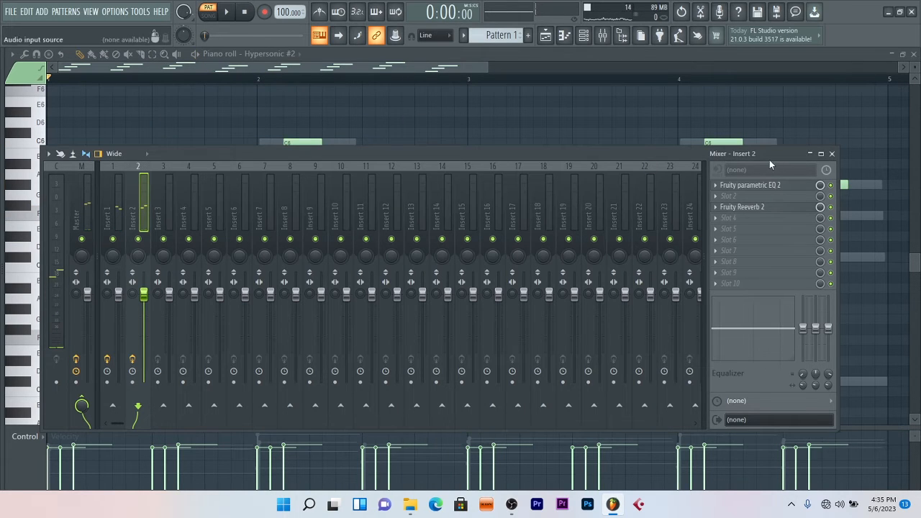
pyautogui.click(832, 154)
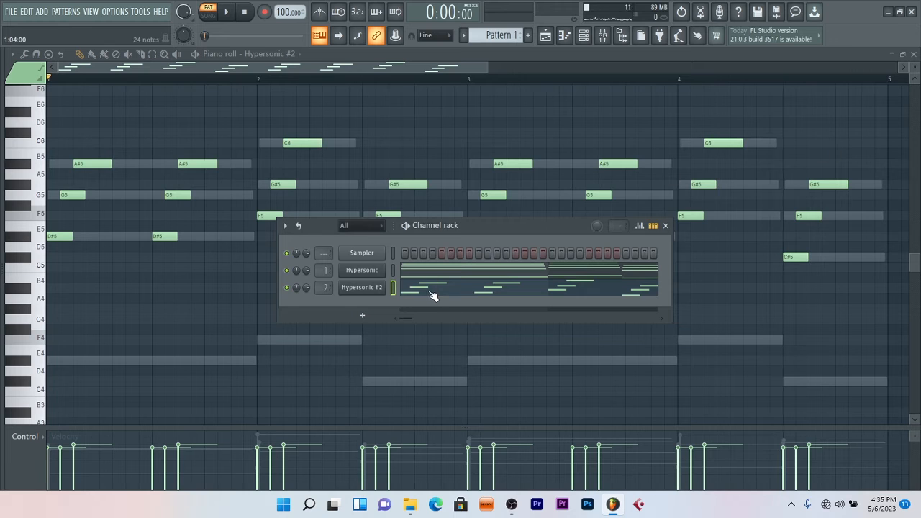
# Step: Clone the Hypersonic #2 channel and load the Marimba patch from Mallets in the copy
pyautogui.rightClick(367, 290)
pyautogui.click(414, 385)
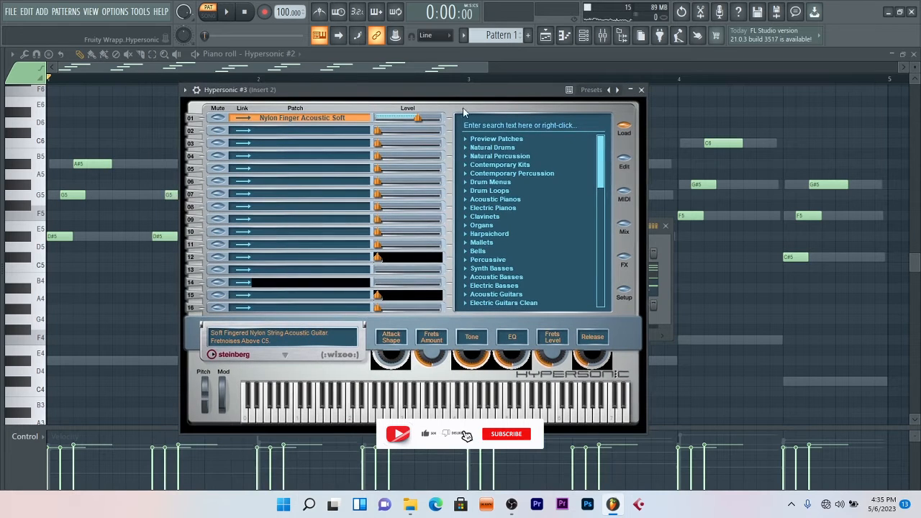
pyautogui.click(469, 244)
pyautogui.click(490, 269)
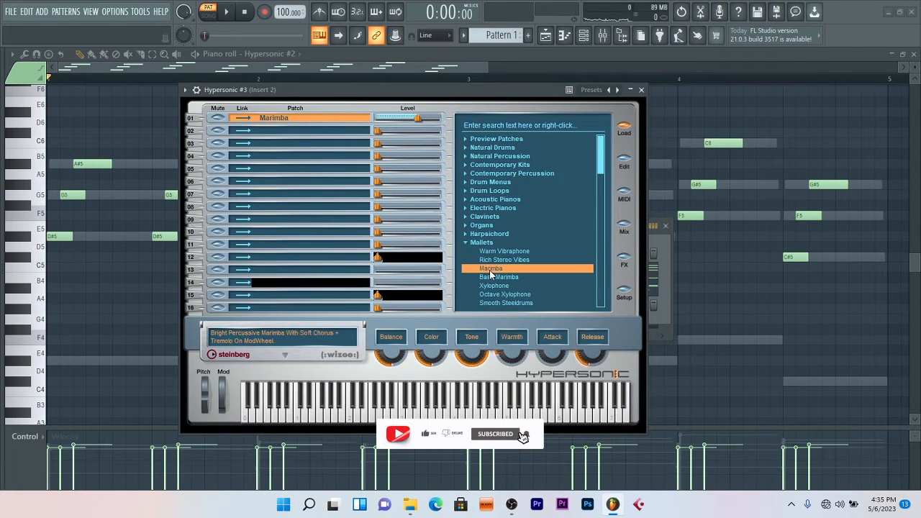
pyautogui.click(642, 90)
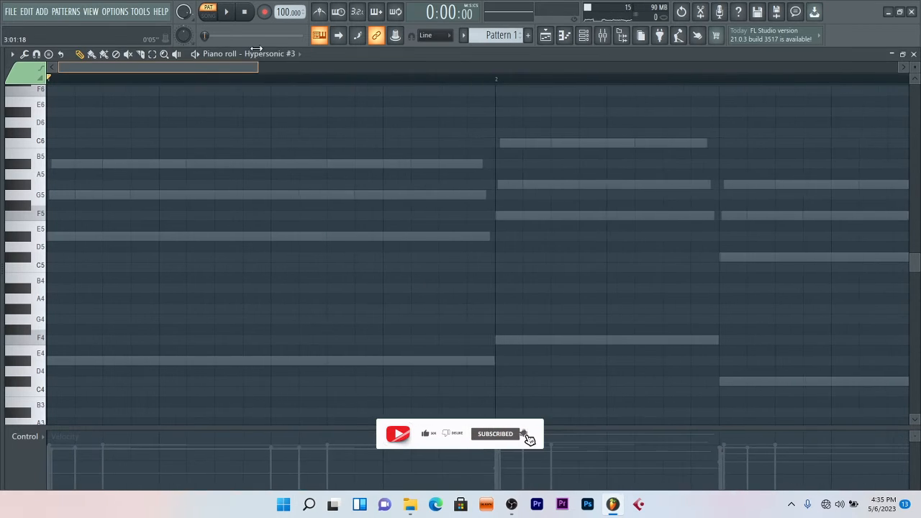
# Step: Draw a two-step D#5, G5 and A#5 chord at step 3 of bar 1 and play it back
pyautogui.click(110, 234)
pyautogui.click(104, 193)
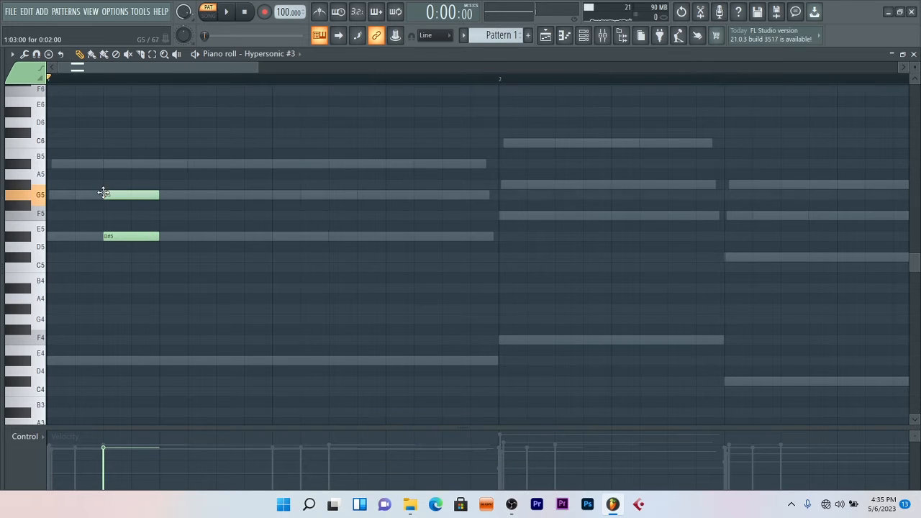
pyautogui.press('space')
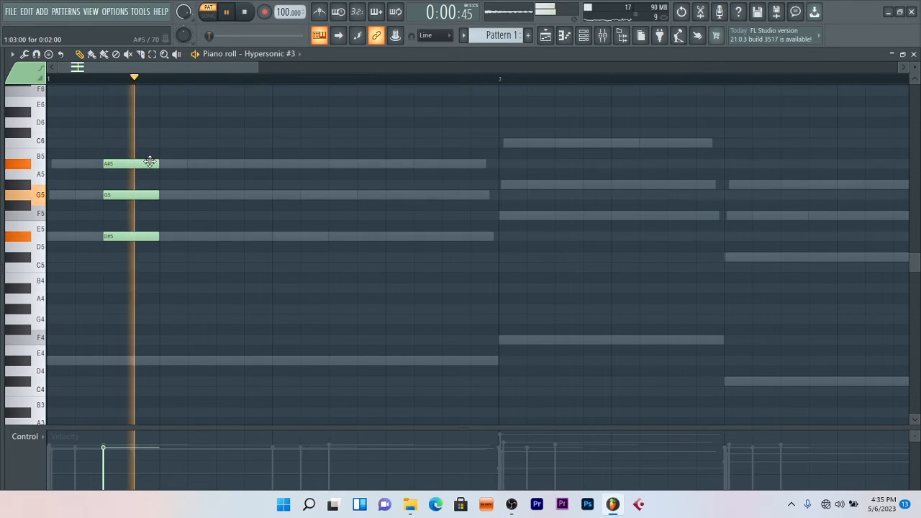
pyautogui.press('space')
# Step: Shorten the marimba chord to one step, move it to step 7 of bar 1 and play it back
pyautogui.hotkey('ctrl', 'a')
pyautogui.press('space')
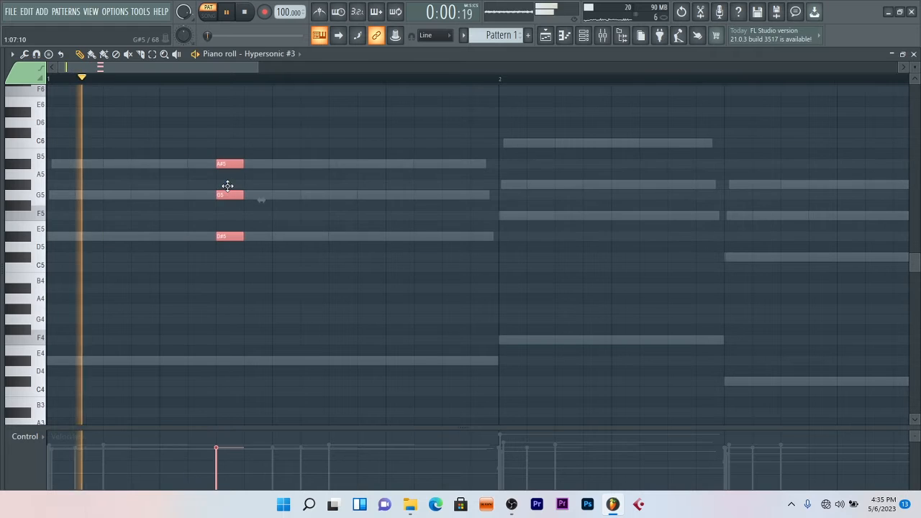
pyautogui.moveTo(227, 193)
pyautogui.mouseDown()
pyautogui.moveTo(231, 184)
pyautogui.moveTo(234, 202)
pyautogui.mouseUp()
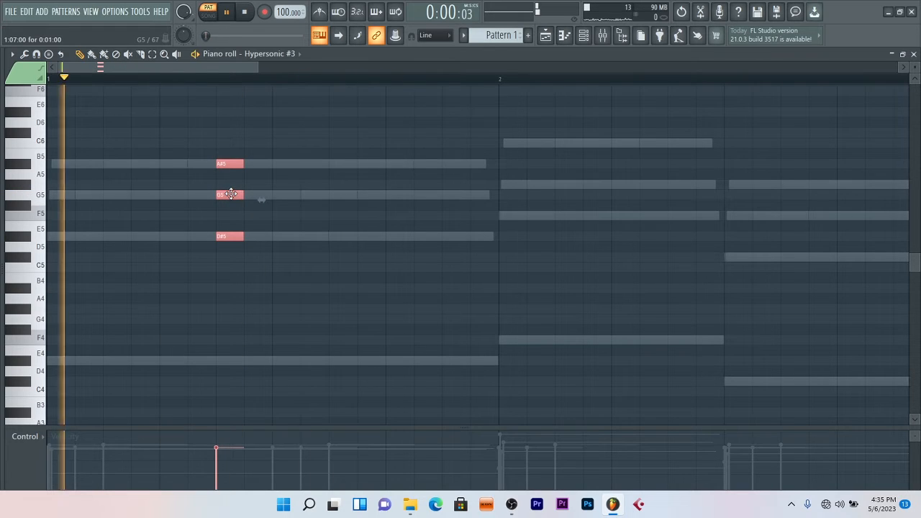
pyautogui.press('space')
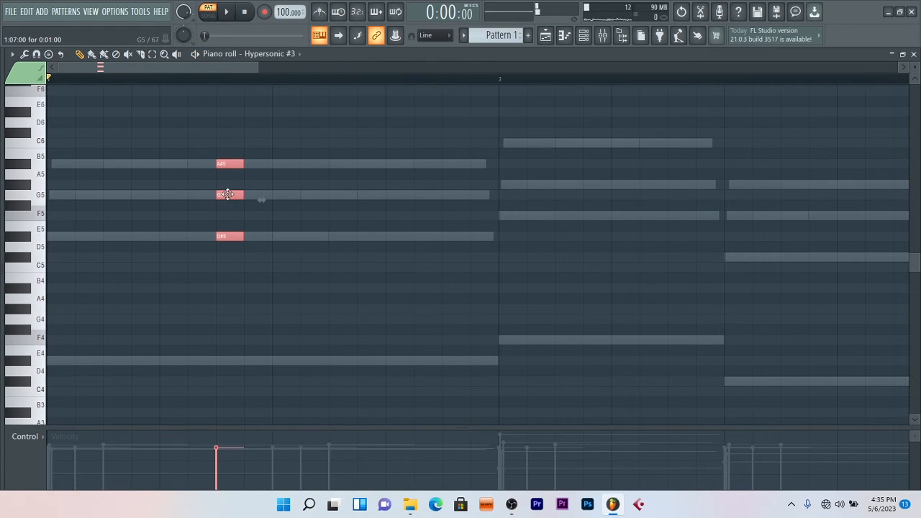
# Step: Duplicate the marimba chord to step 15 of bar 1 and play back the bar
pyautogui.keyDown('shift'); pyautogui.moveTo(239, 196); pyautogui.dragTo(441, 204); pyautogui.keyUp('shift')
pyautogui.press('space')
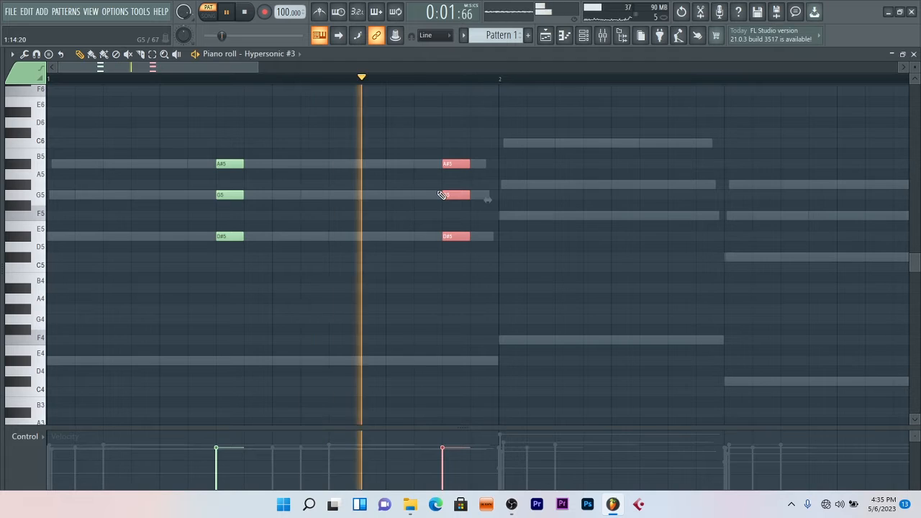
pyautogui.press('space')
# Step: Copy the marimba chord to step 3 of bar 2 as F5, G#5 and C6 and play it back
pyautogui.moveTo(449, 195); pyautogui.dragTo(569, 169)
pyautogui.press('space')
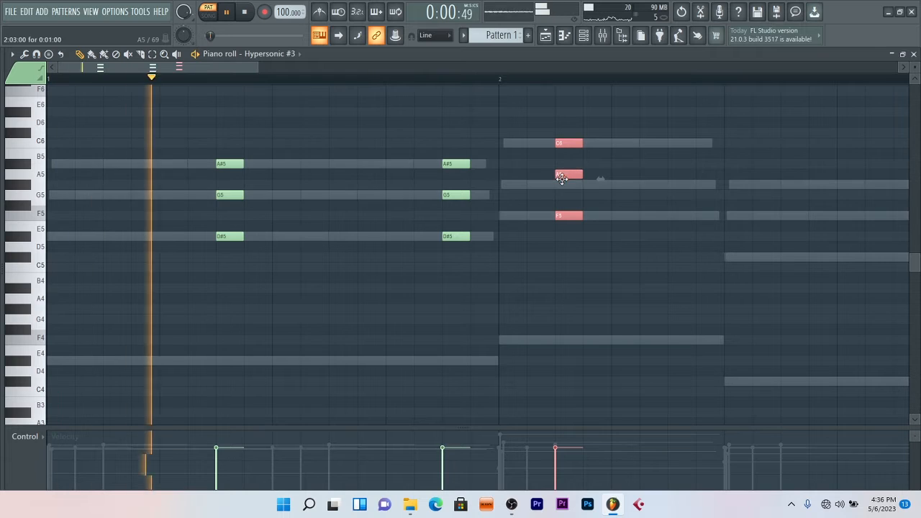
pyautogui.click(593, 165)
pyautogui.press('space')
pyautogui.rightClick(597, 166)
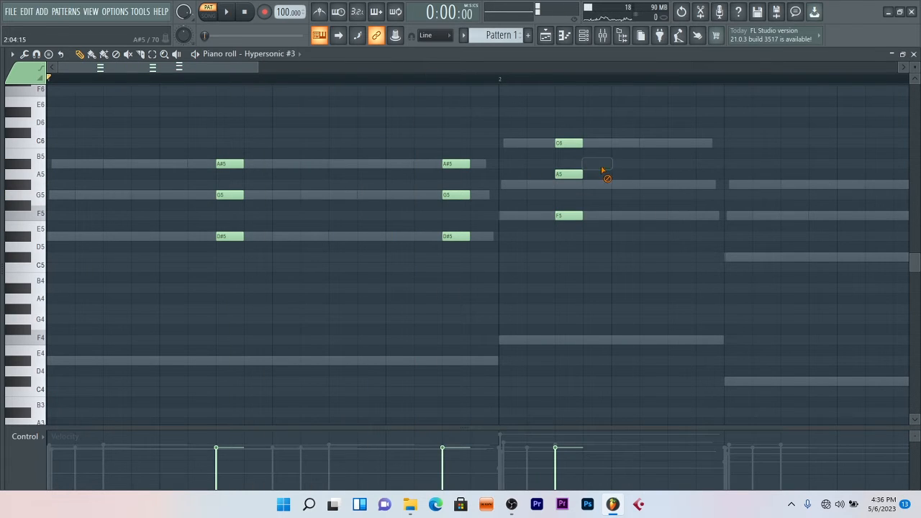
pyautogui.moveTo(572, 188); pyautogui.dragTo(569, 185)
pyautogui.press('space')
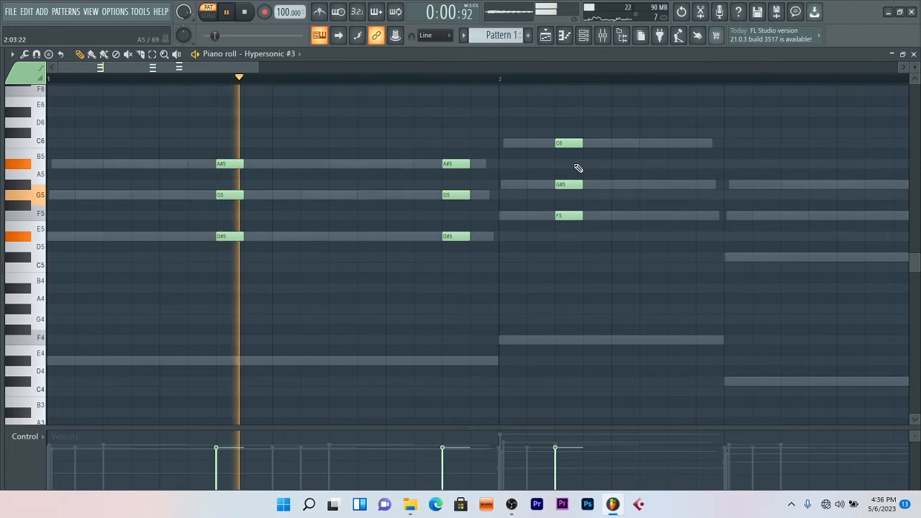
# Step: Move the F5, G#5 and C6 chord to step 7 of bar 2, auditioning it at step 5 on the way
pyautogui.moveTo(242, 68); pyautogui.dragTo(296, 69)
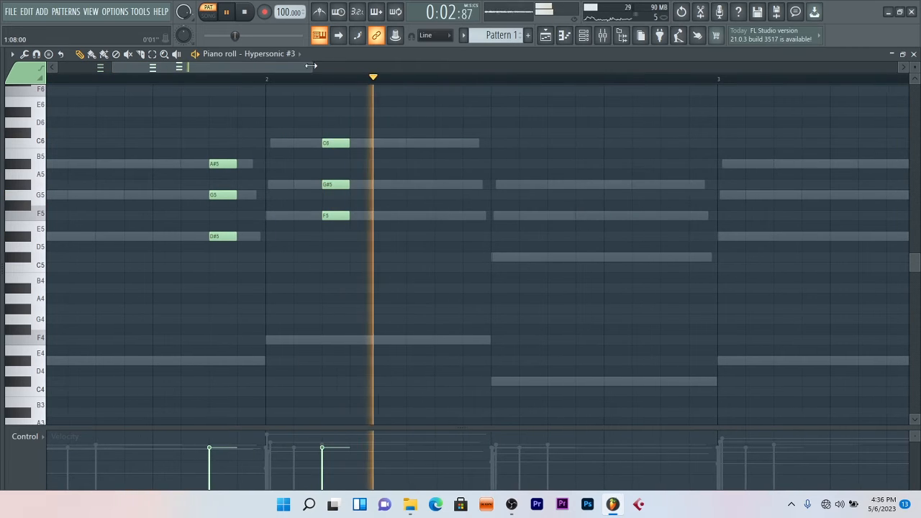
pyautogui.press('space')
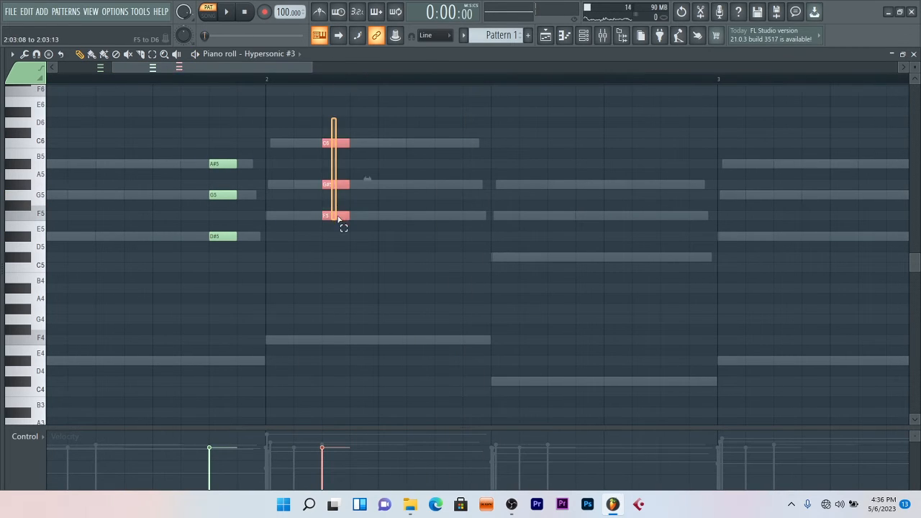
pyautogui.moveTo(340, 183); pyautogui.dragTo(396, 181)
pyautogui.press('space')
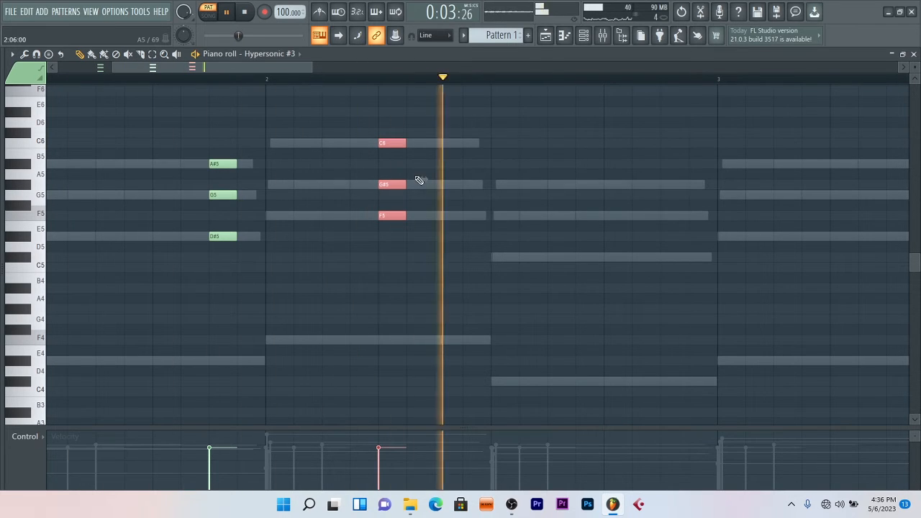
pyautogui.press('space')
pyautogui.moveTo(386, 185); pyautogui.dragTo(441, 188)
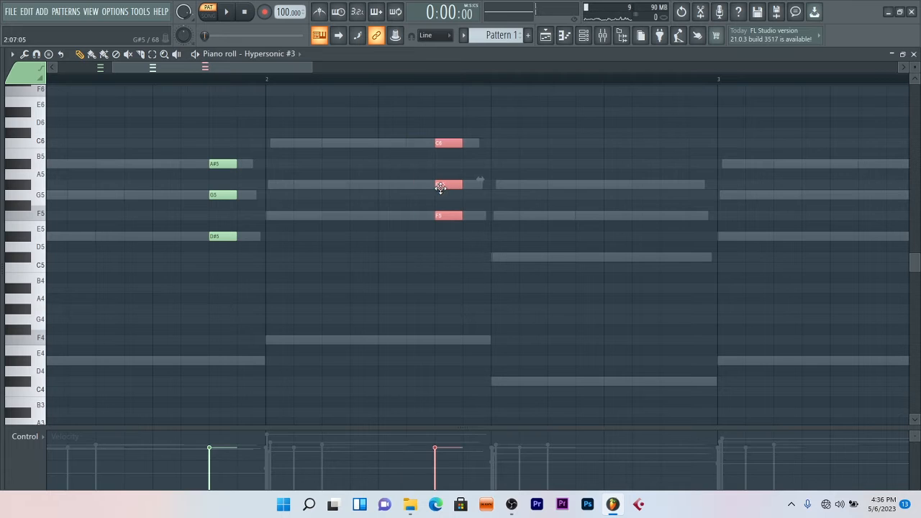
# Step: Add a C#5, F5 and G#5 marimba chord at step 15 of bar 2 and play back the two bars
pyautogui.click(110, 67)
pyautogui.press('space')
pyautogui.moveTo(259, 68); pyautogui.dragTo(480, 69)
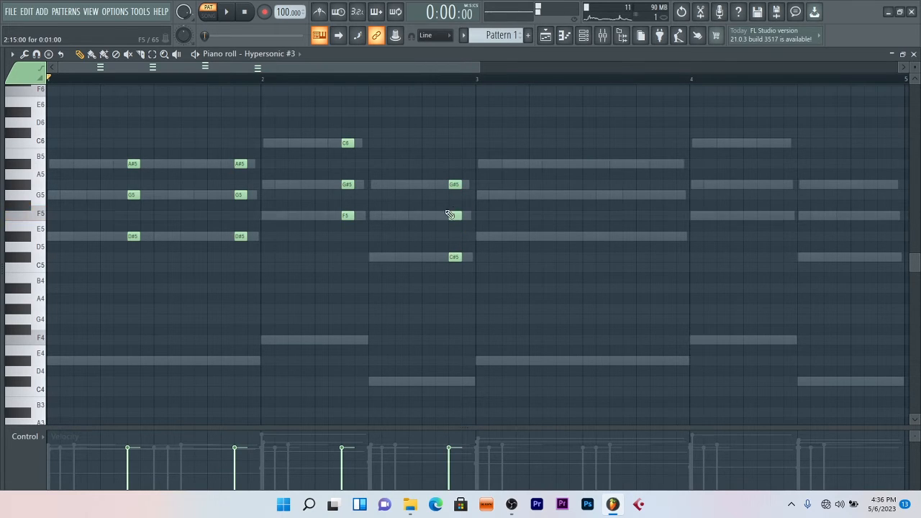
pyautogui.press('space')
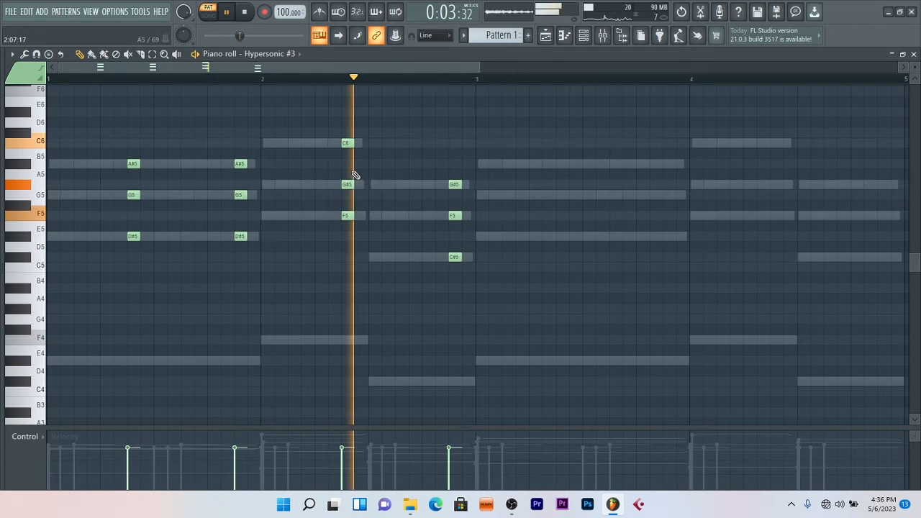
pyautogui.press('space')
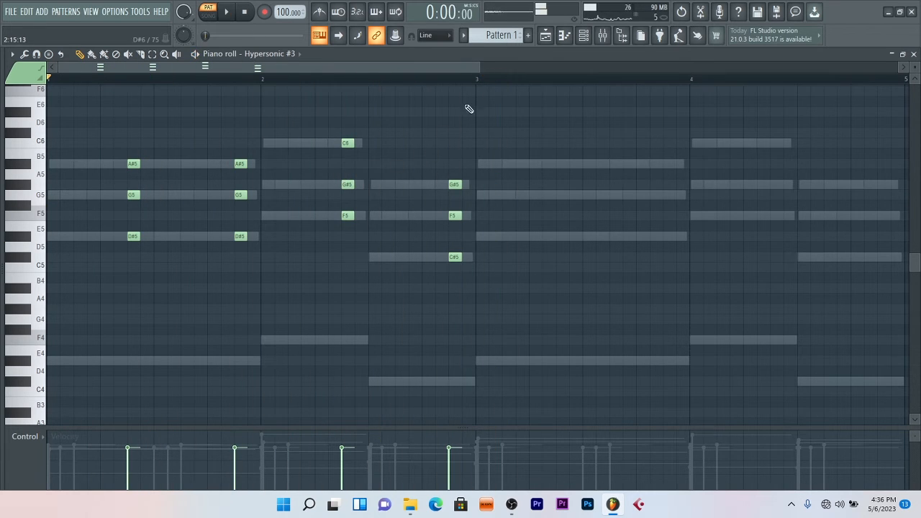
# Step: Duplicate the marimba chords of bars 1 and 2 into bars 3 and 4 and clear the selection
pyautogui.keyDown('ctrl'); pyautogui.moveTo(408, 102); pyautogui.dragTo(49, 102); pyautogui.keyUp('ctrl')
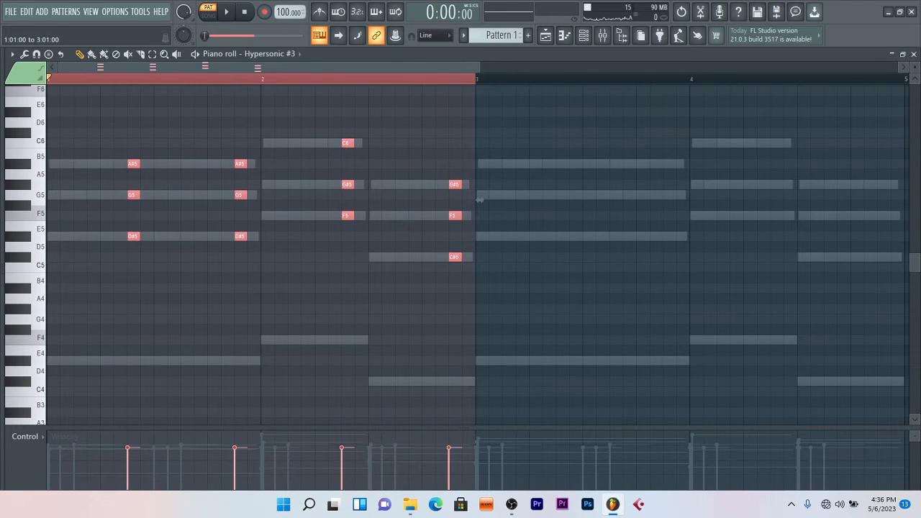
pyautogui.hotkey('ctrl', 'b')
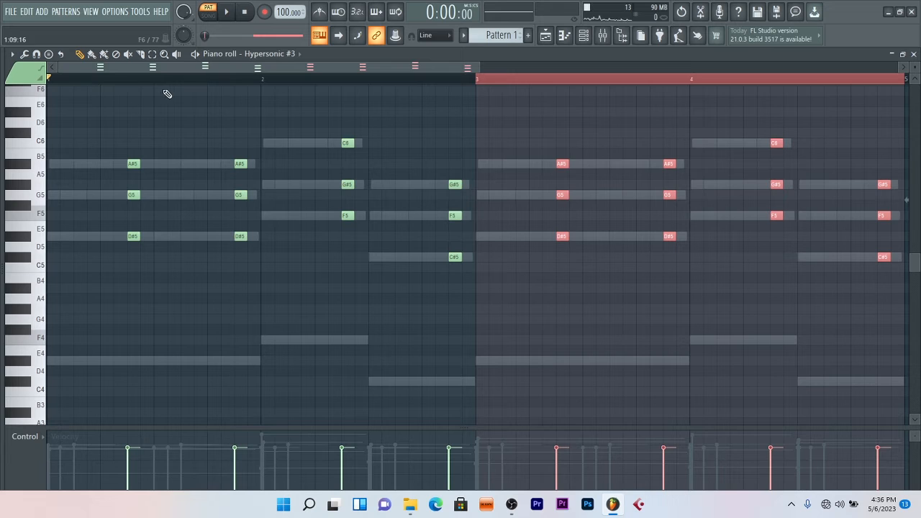
pyautogui.click(57, 81)
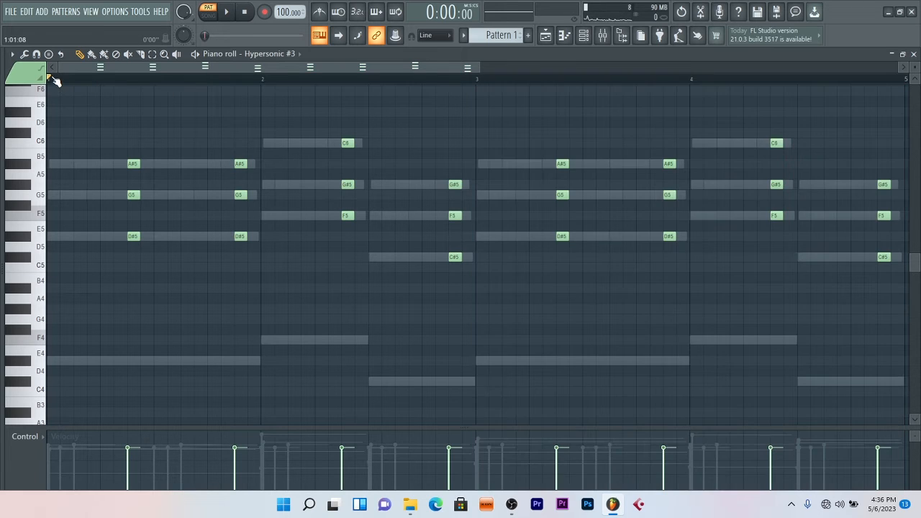
# Step: Randomize the marimba notes' levels with pan at -30% and play back the pattern
pyautogui.hotkey('alt', 'r')
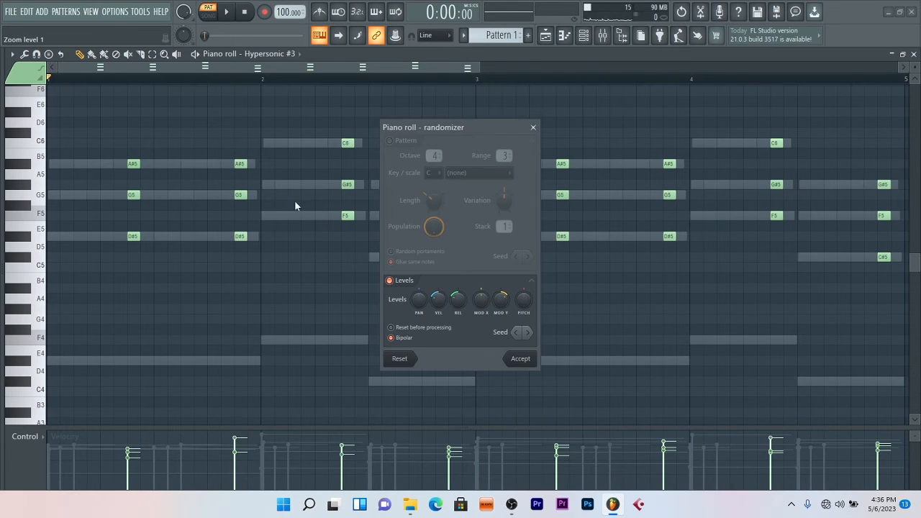
pyautogui.moveTo(419, 298); pyautogui.dragTo(419, 304)
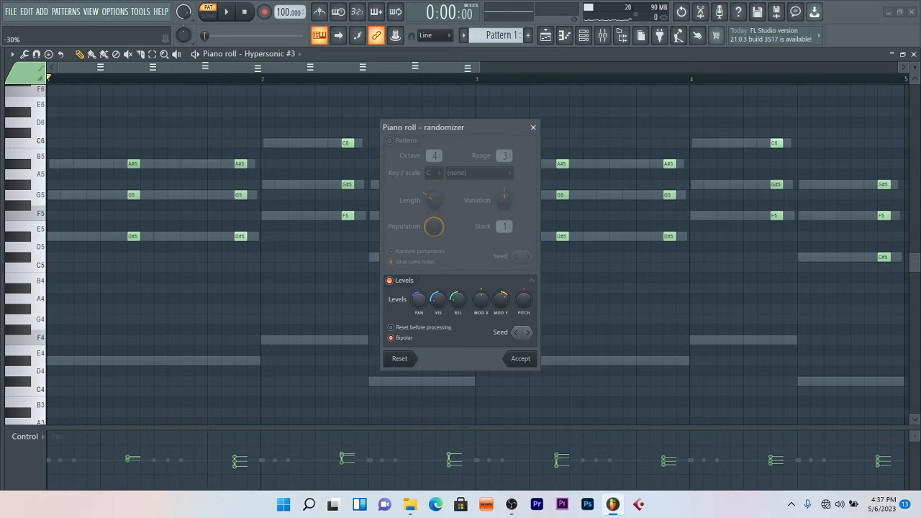
pyautogui.click(520, 359)
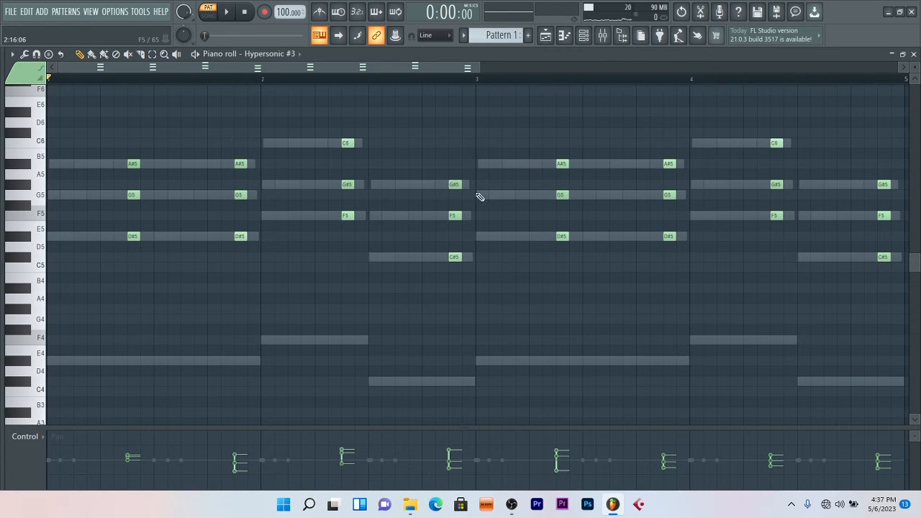
pyautogui.moveTo(479, 68); pyautogui.dragTo(685, 68)
pyautogui.press('space')
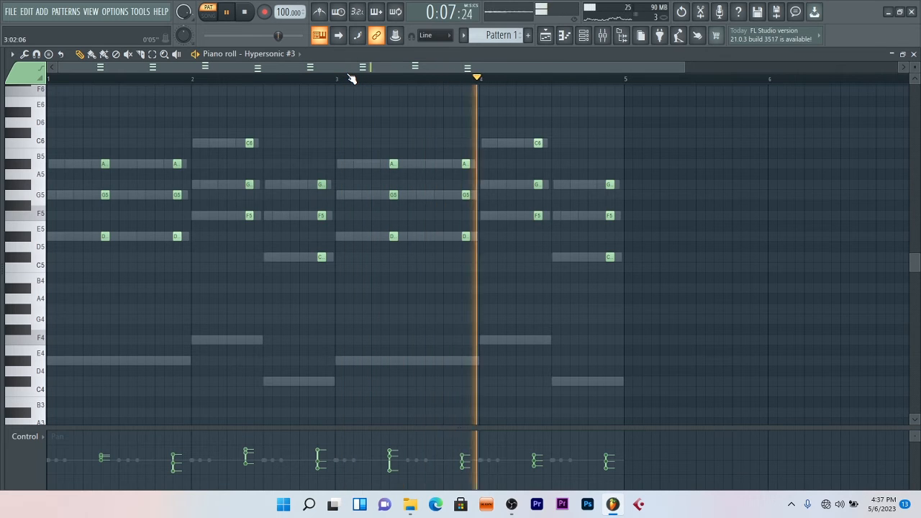
pyautogui.press('space')
# Step: Place Pattern 1 on Track 1 of the playlist at bar 1 and switch playback to song mode
pyautogui.click(548, 40)
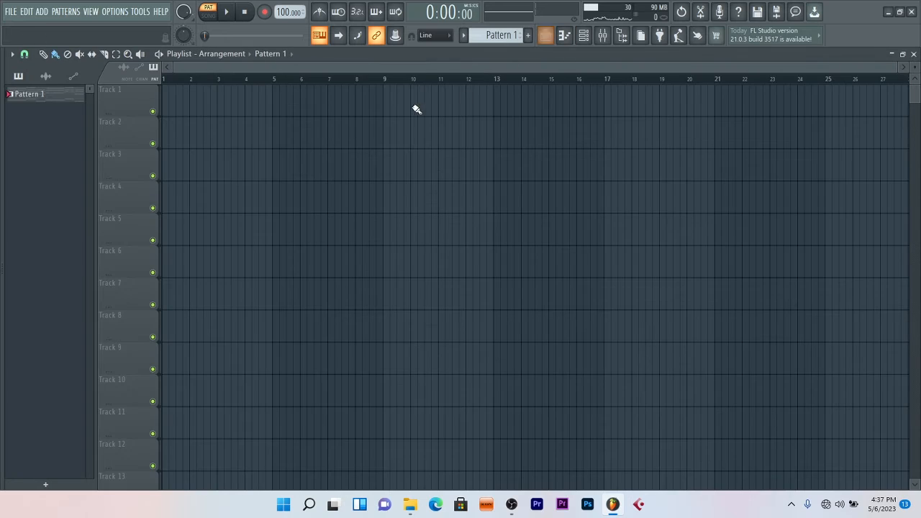
pyautogui.click(169, 101)
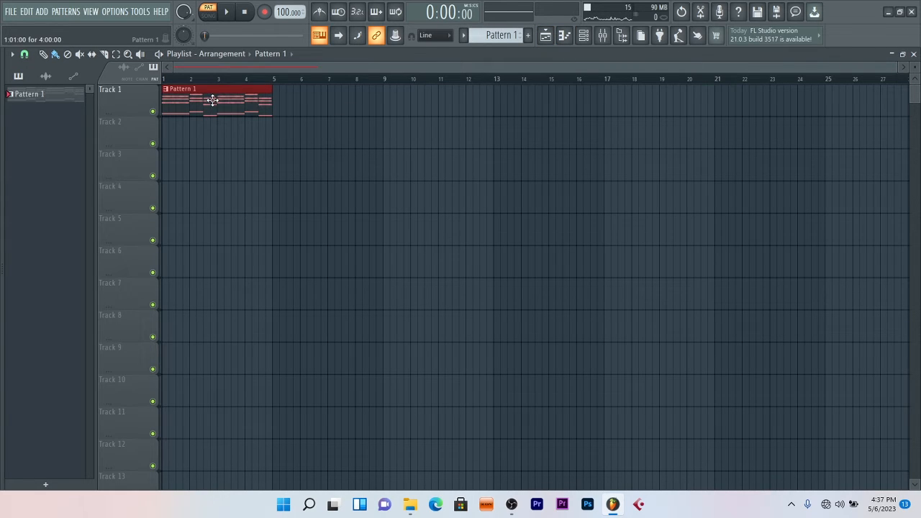
pyautogui.press('l')
# Step: Add the 110 African Shaker Mini sample to Track 2 at bar 1 and time-stretch it to two bars
pyautogui.click(582, 37)
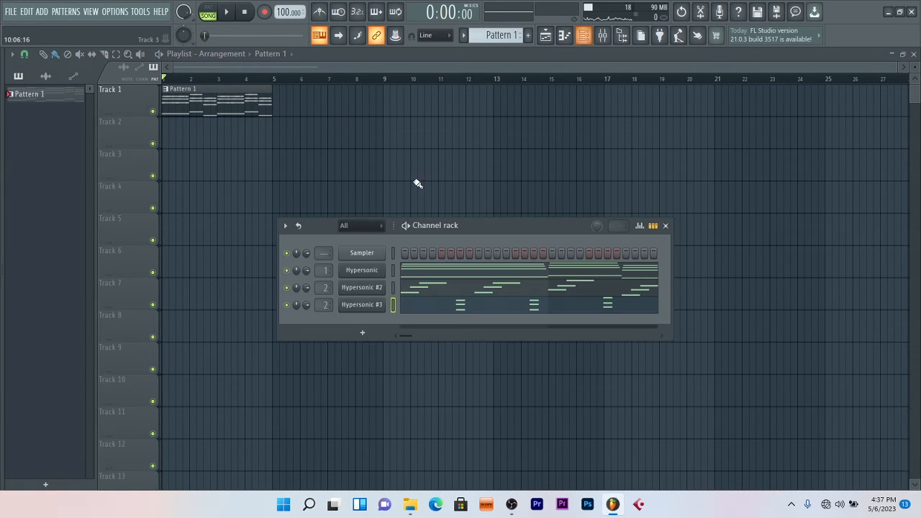
pyautogui.moveTo(3, 224); pyautogui.dragTo(109, 220)
pyautogui.click(20, 65)
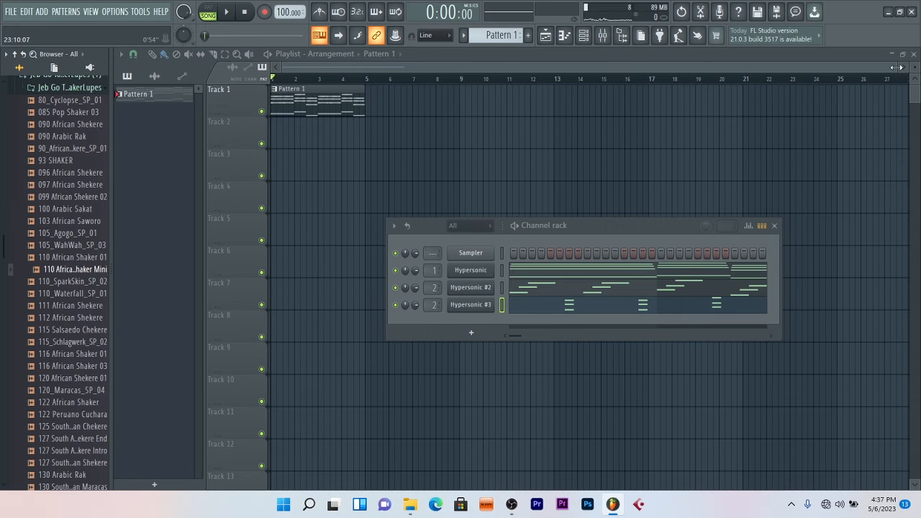
pyautogui.moveTo(897, 68); pyautogui.dragTo(459, 76)
pyautogui.moveTo(64, 273); pyautogui.dragTo(342, 131)
pyautogui.click(342, 130)
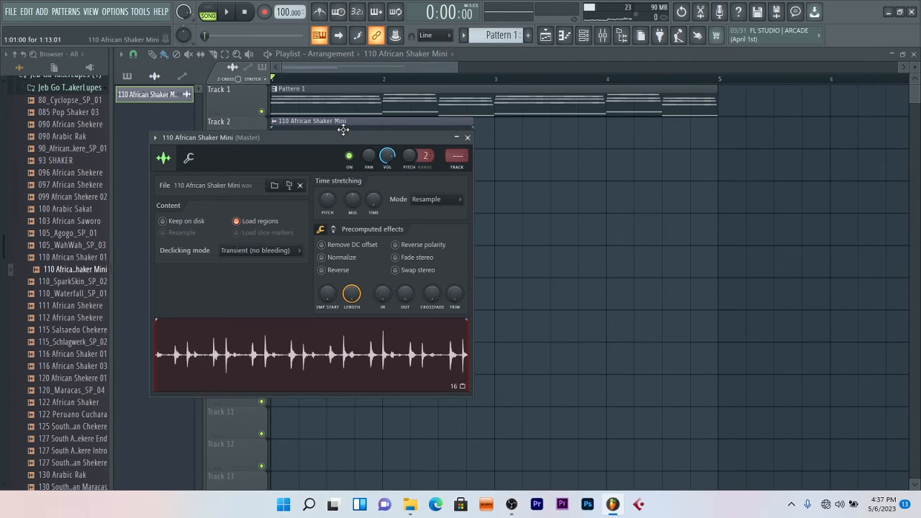
pyautogui.moveTo(376, 202); pyautogui.dragTo(377, 193)
# Step: Lower the shaker's channel volume to 60% while playing the song
pyautogui.moveTo(385, 158); pyautogui.dragTo(483, 195)
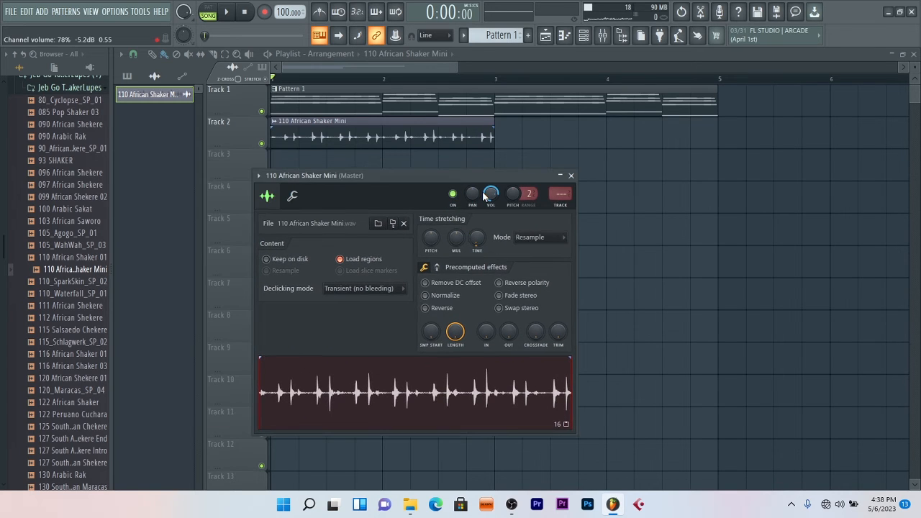
pyautogui.press('space')
pyautogui.moveTo(486, 198); pyautogui.dragTo(486, 209)
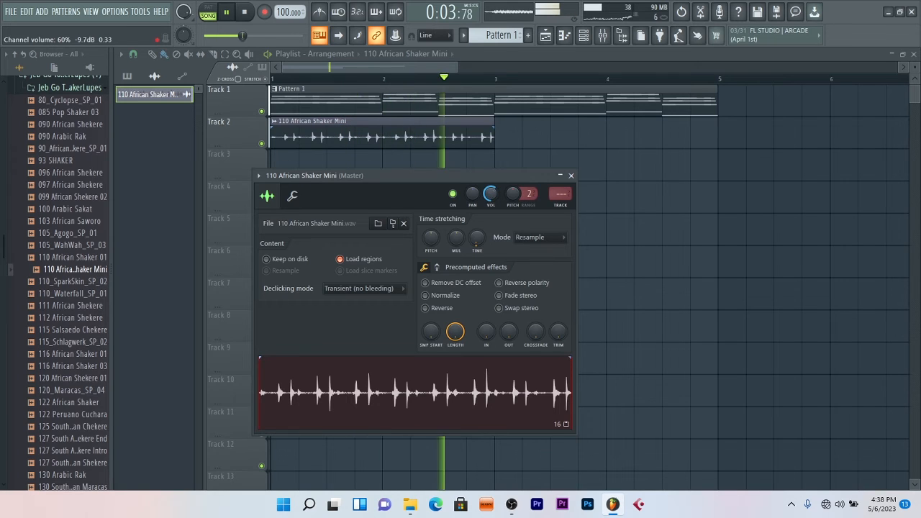
pyautogui.press('space')
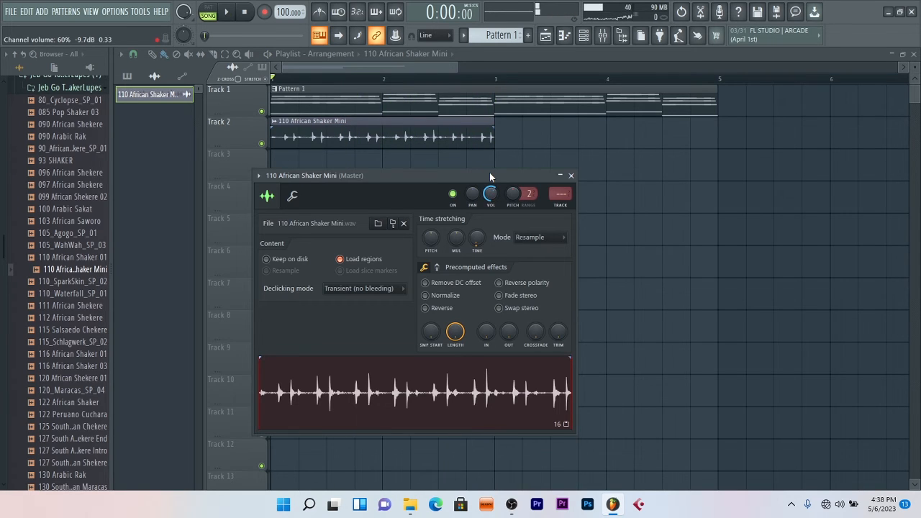
# Step: Duplicate the shaker clip on Track 2 into bars 3 and 4
pyautogui.click(476, 143)
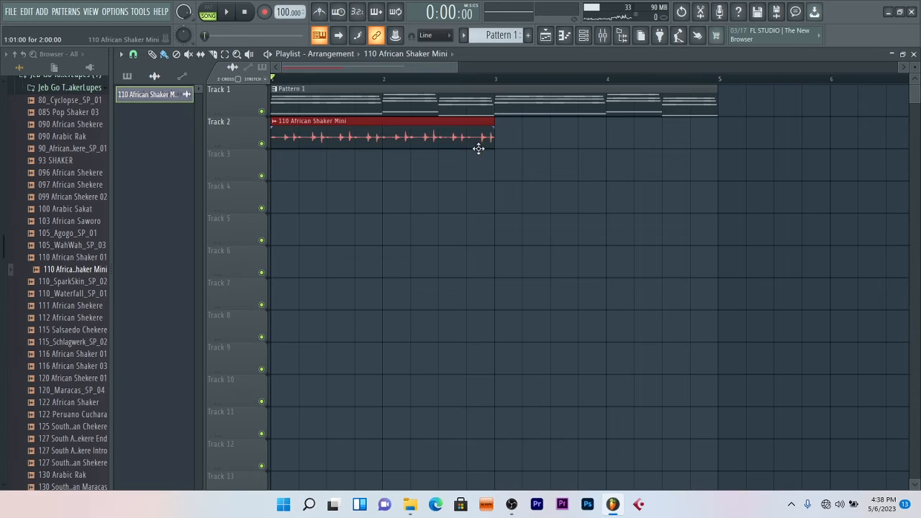
pyautogui.hotkey('ctrl', 'b')
pyautogui.click(759, 160)
pyautogui.rightClick(762, 165)
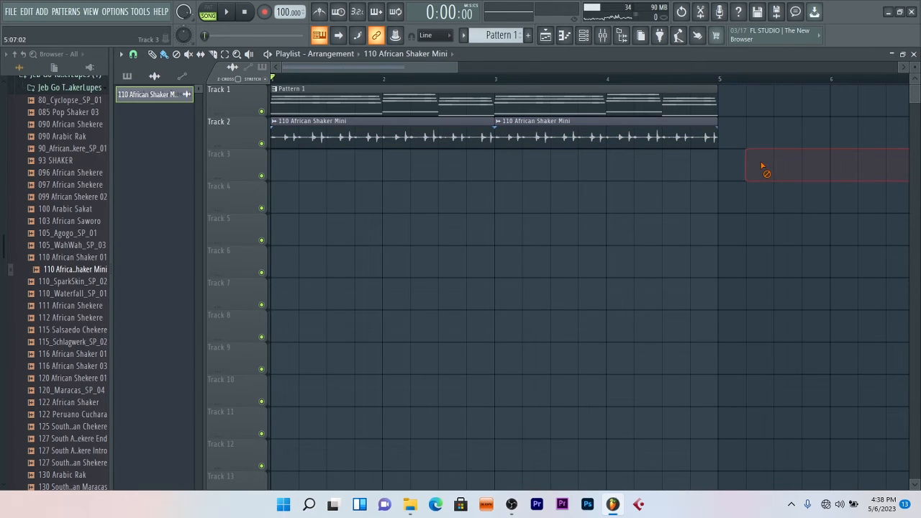
# Step: Play back the four-bar arrangement with the shaker loop
pyautogui.doubleClick(392, 133)
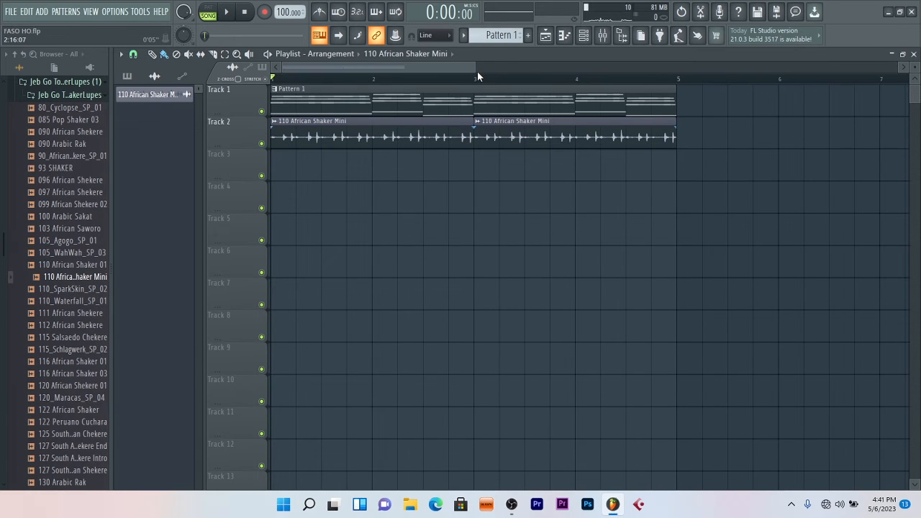
pyautogui.moveTo(476, 68); pyautogui.dragTo(450, 68)
pyautogui.press('space')
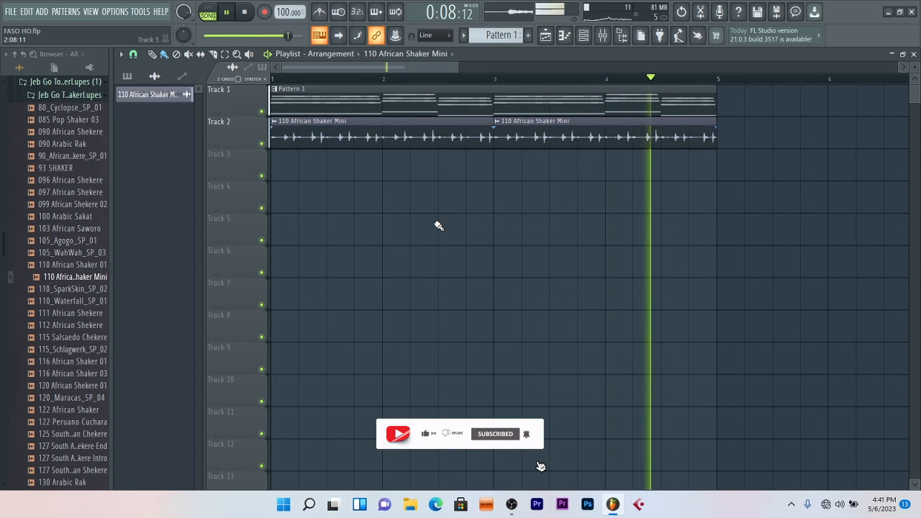
pyautogui.press('space')
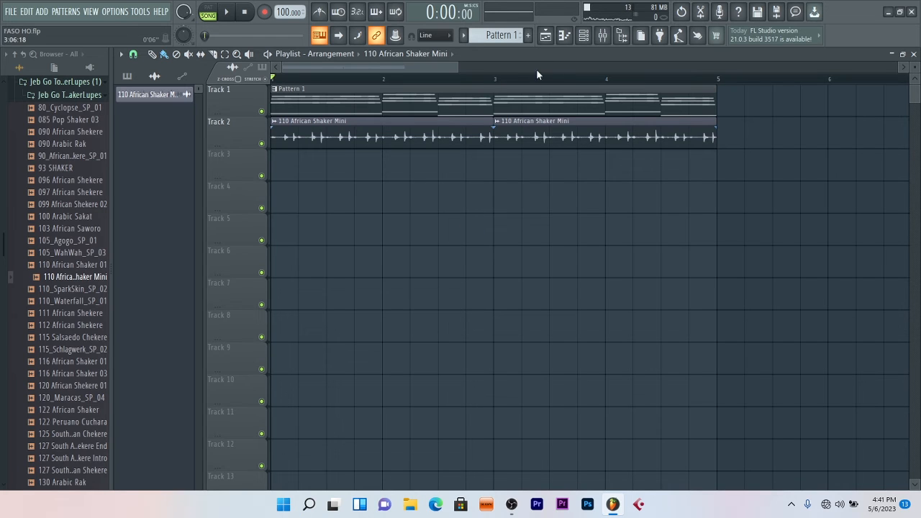
# Step: Clone the Hypersonic #3 channel and load the All Bellz patch from Bells in the copy
pyautogui.doubleClick(477, 93)
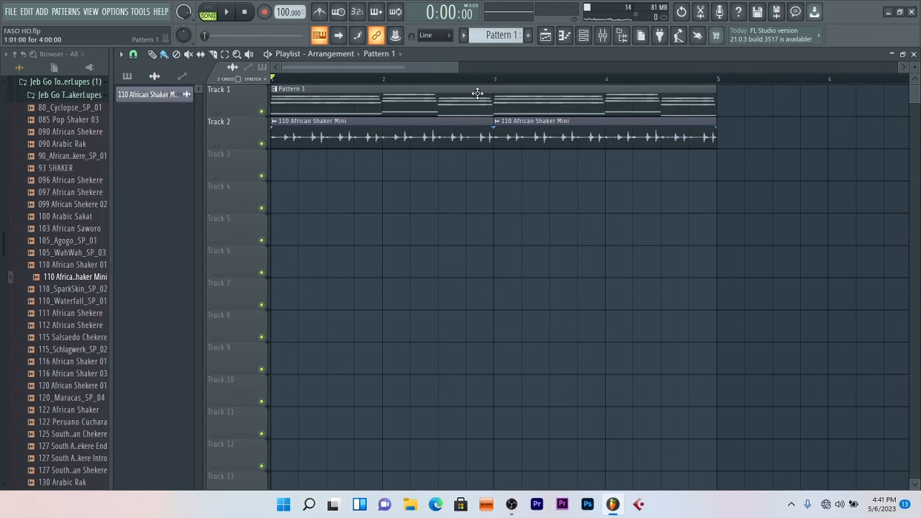
pyautogui.click(584, 35)
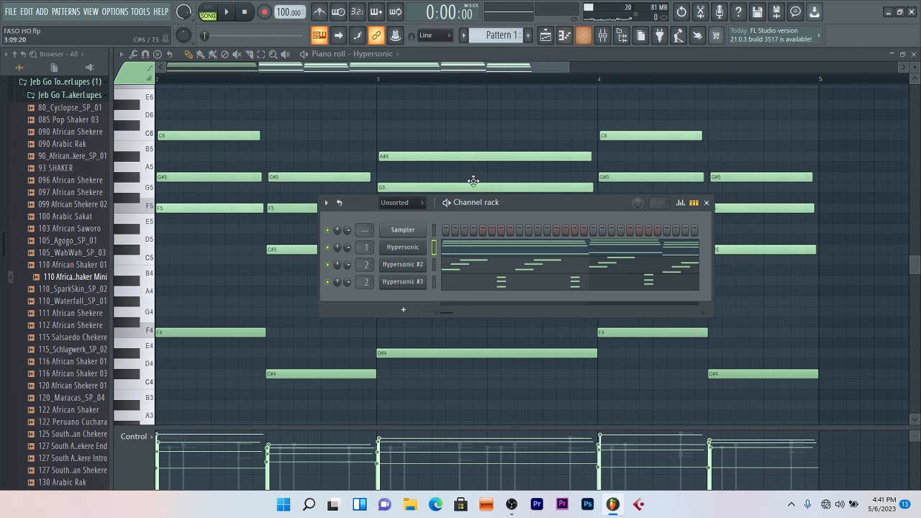
pyautogui.rightClick(401, 280)
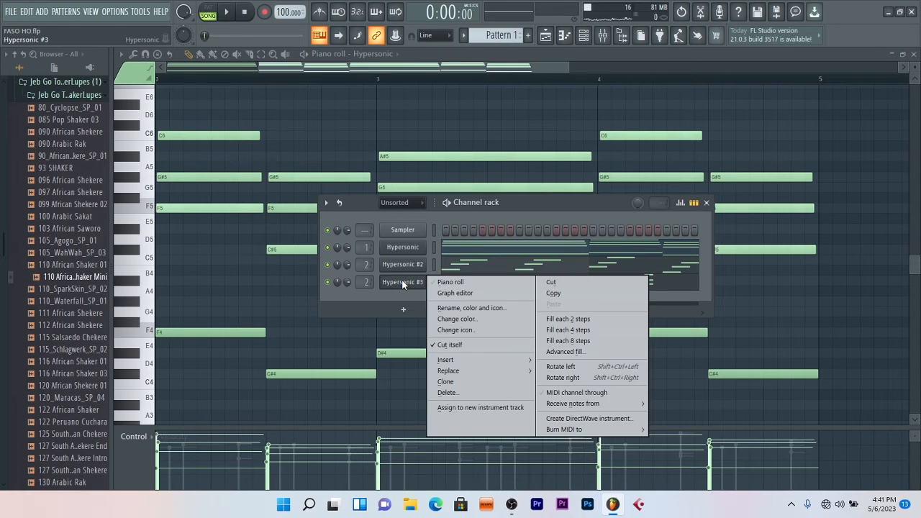
pyautogui.click(471, 381)
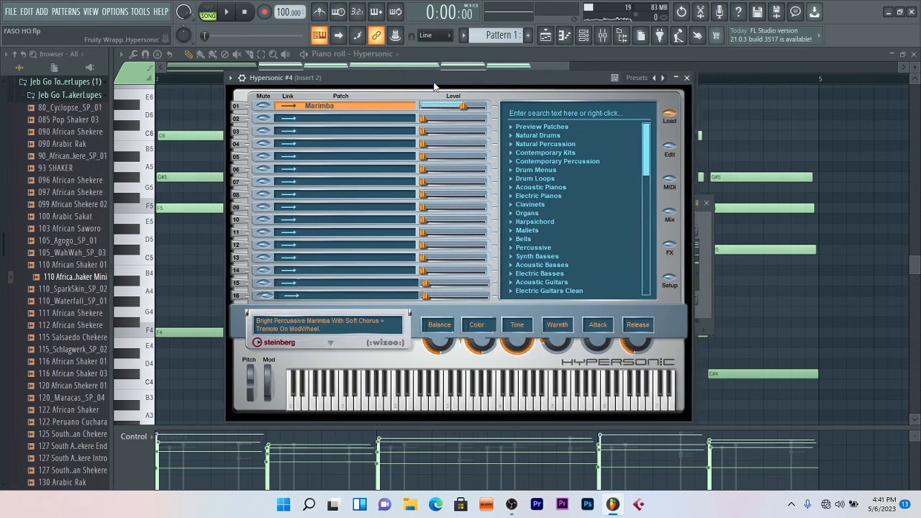
pyautogui.scroll(-4, 635, 189)
pyautogui.moveTo(634, 190); pyautogui.dragTo(634, 209)
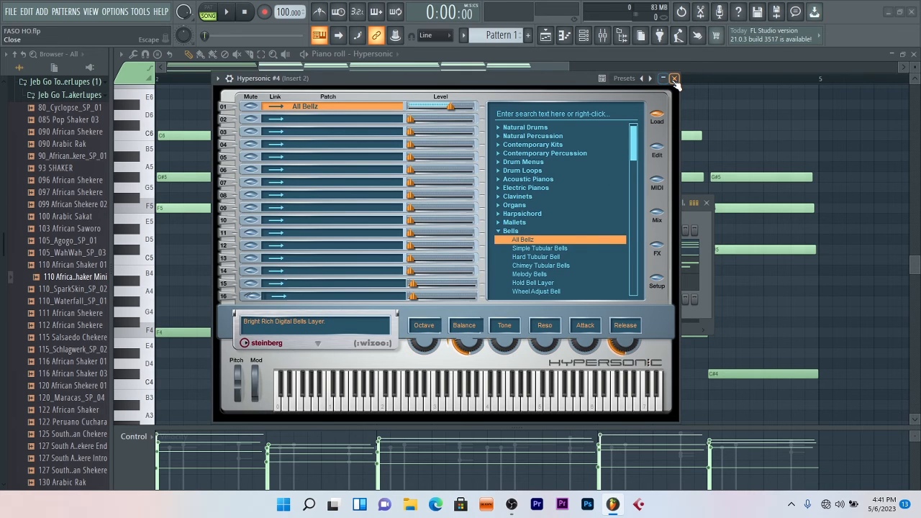
# Step: Open the Hypersonic #4 channel's notes in the piano roll and play the bell melody with the song
pyautogui.click(675, 78)
pyautogui.rightClick(431, 282)
pyautogui.click(480, 286)
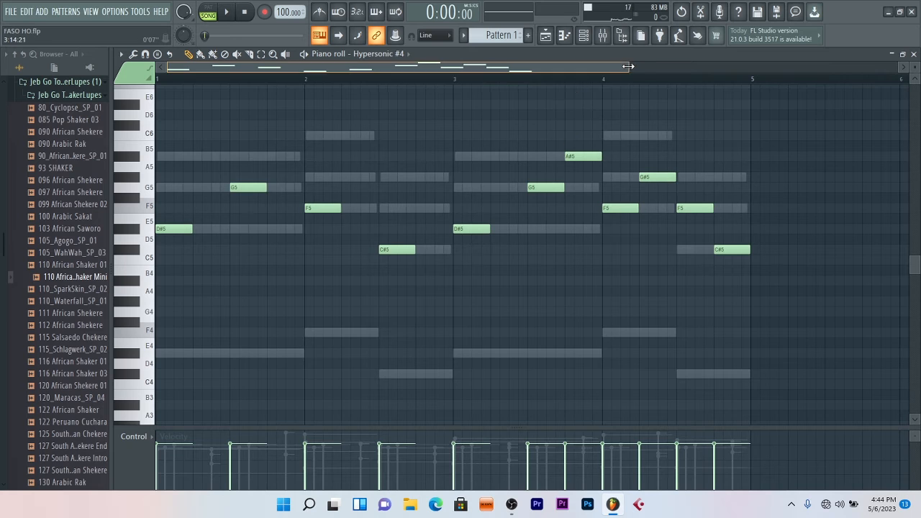
pyautogui.keyDown('ctrl'); pyautogui.scroll(-1, 421, 125); pyautogui.keyUp('ctrl')
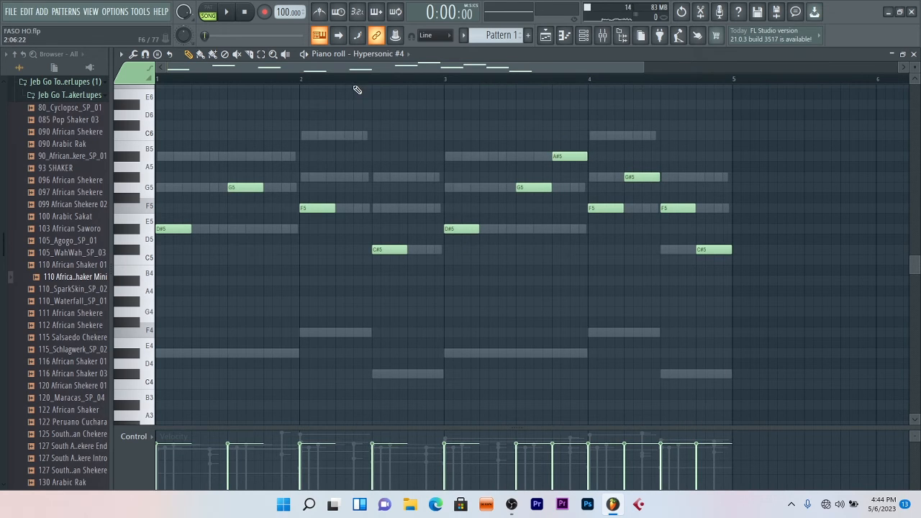
pyautogui.press('space')
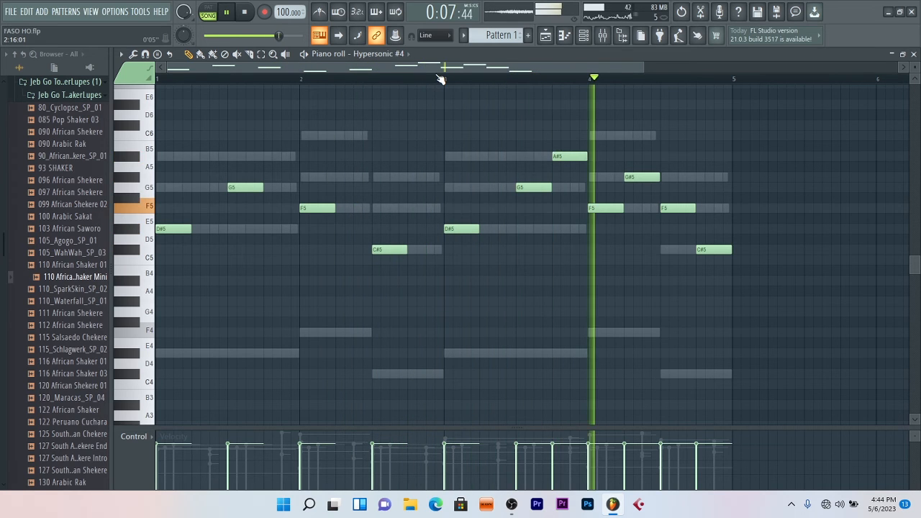
pyautogui.press('space')
# Step: Play back the four-bar playlist arrangement with the Afrobeat Producers - Eraser - 100 Bpm loop on Track 3
pyautogui.click(546, 42)
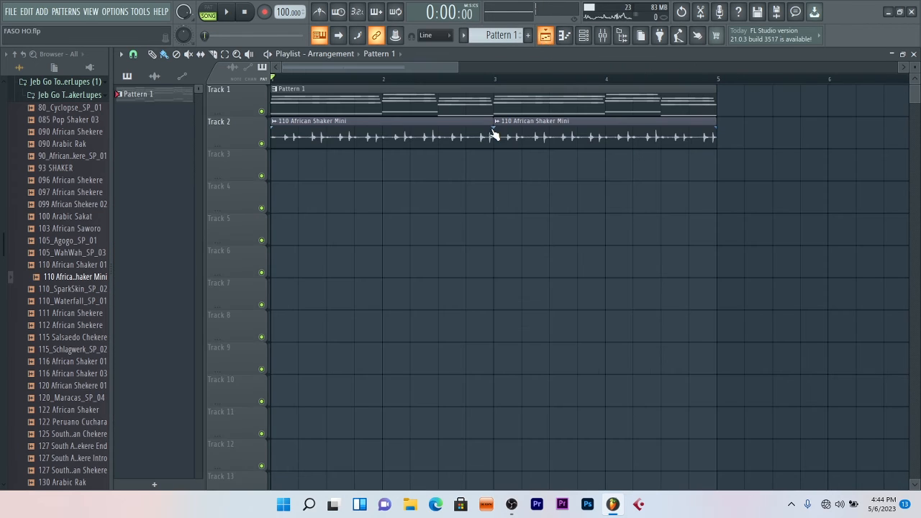
pyautogui.press('F6')
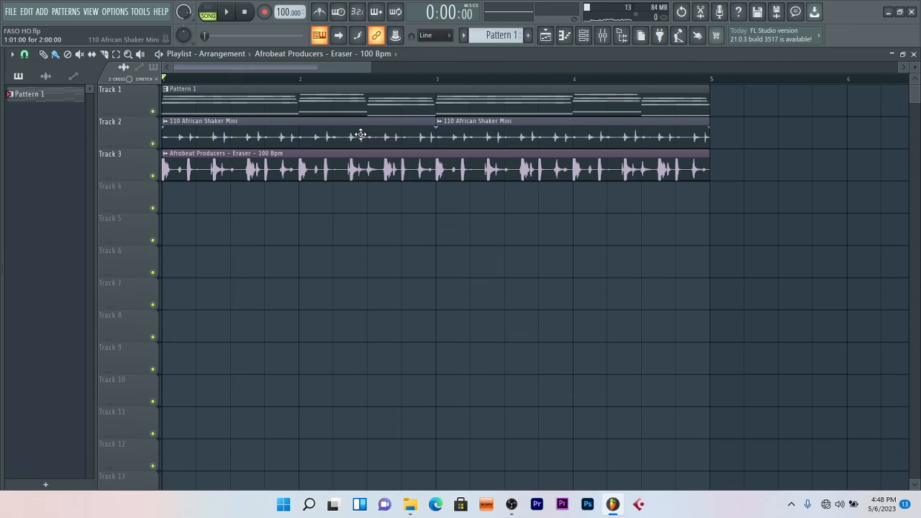
pyautogui.press('space')
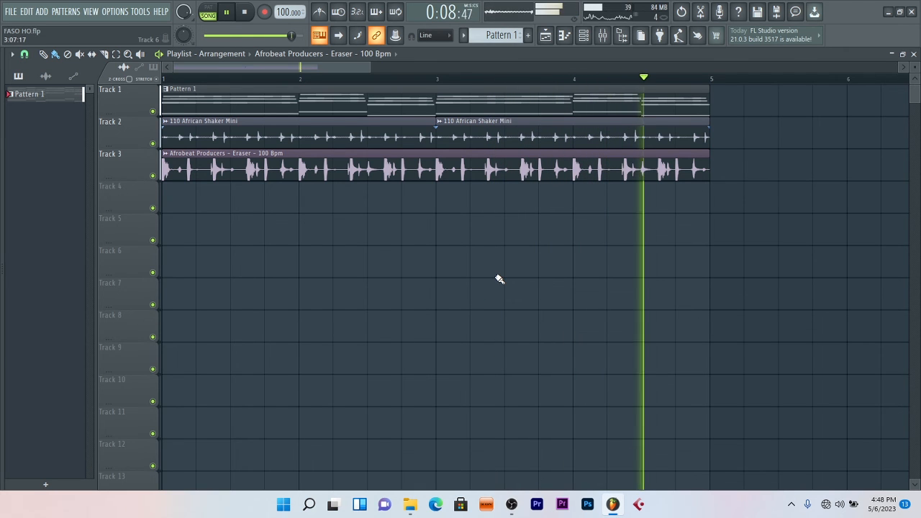
pyautogui.press('space')
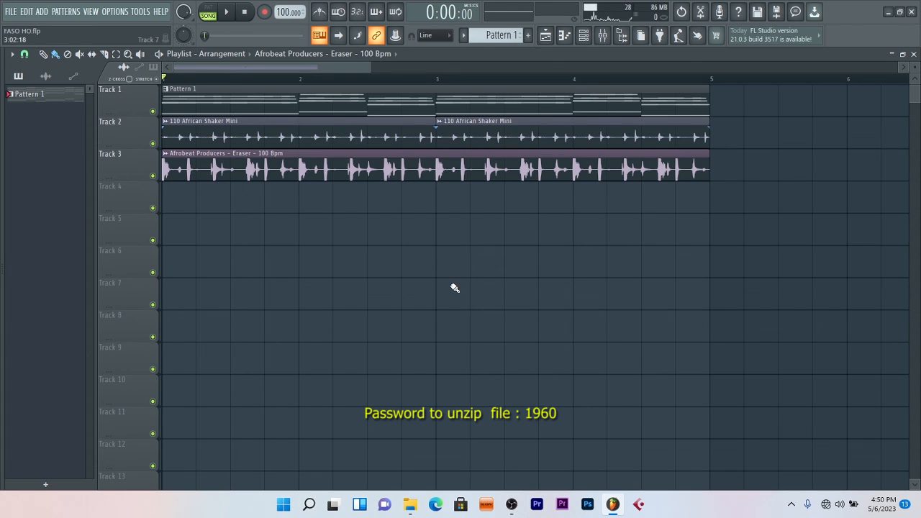
# Step: Examine the clips on the three playlist tracks and the two audio channels in the channel rack
pyautogui.moveTo(370, 68); pyautogui.dragTo(457, 69)
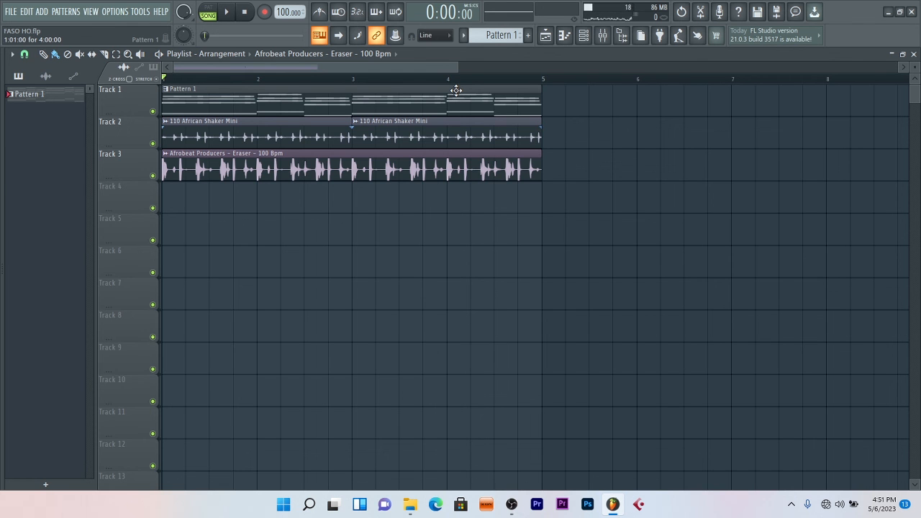
pyautogui.moveTo(458, 67); pyautogui.dragTo(488, 68)
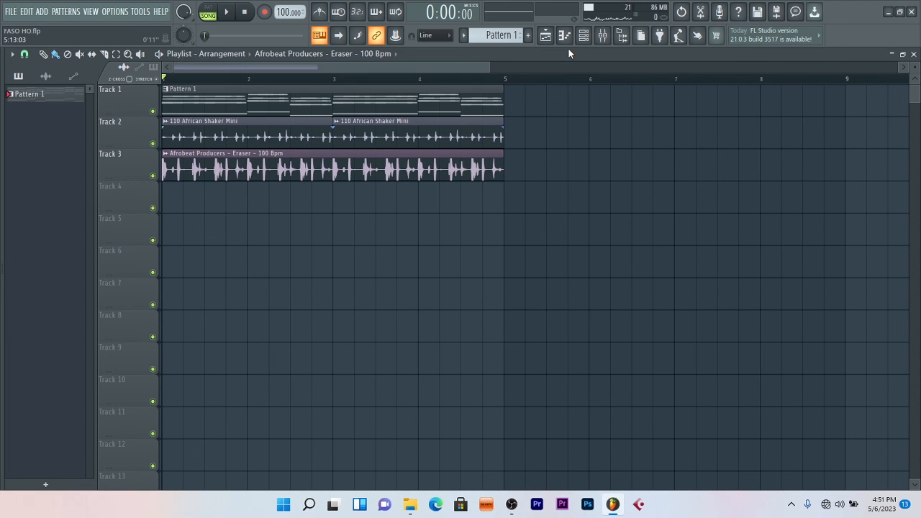
pyautogui.click(584, 36)
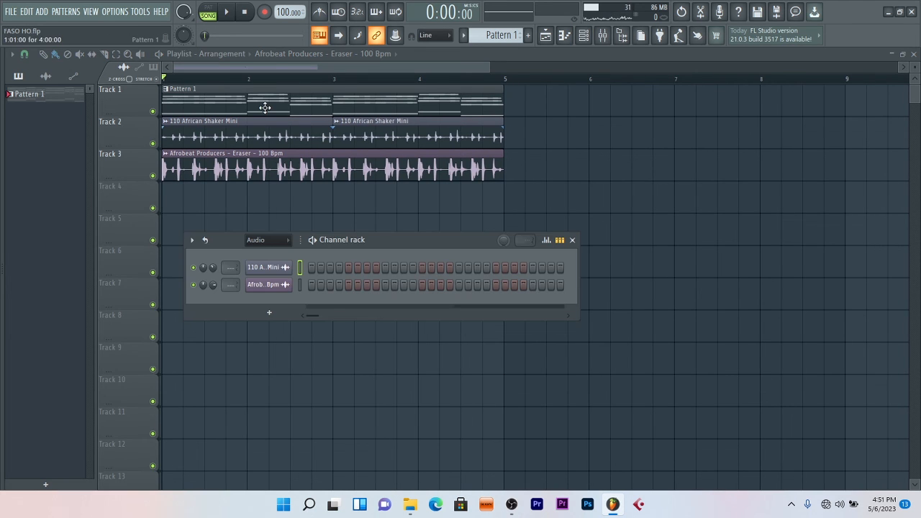
pyautogui.press('F6')
pyautogui.moveTo(489, 68); pyautogui.dragTo(429, 71)
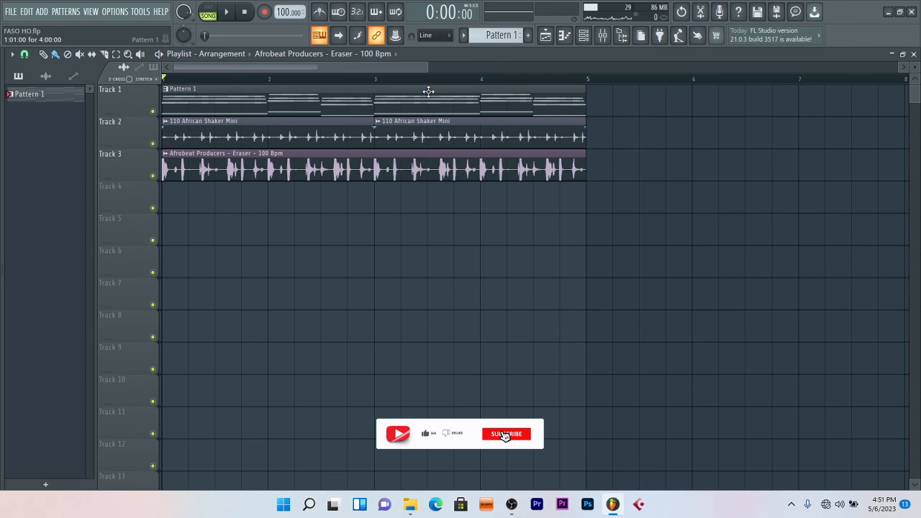
pyautogui.moveTo(423, 72)
pyautogui.mouseDown()
pyautogui.moveTo(400, 67)
pyautogui.moveTo(441, 69)
pyautogui.mouseUp()
pyautogui.click(370, 98)
pyautogui.click(584, 38)
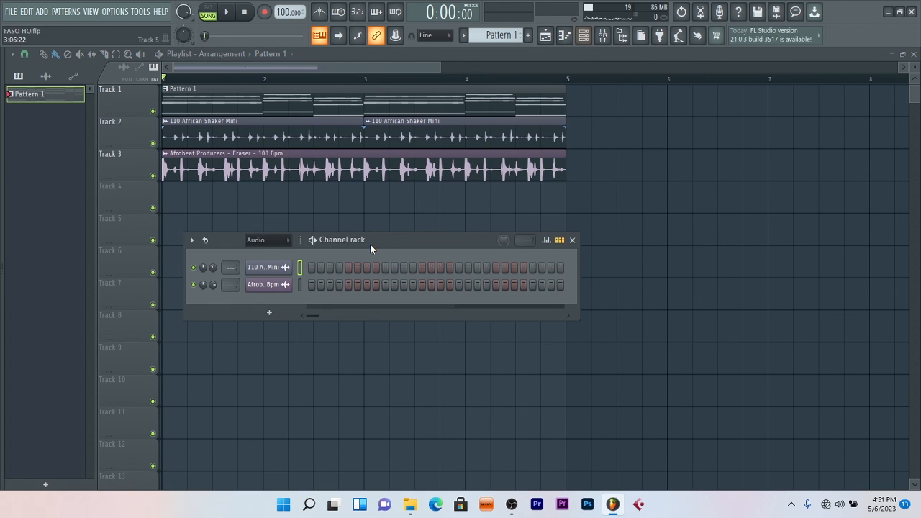
pyautogui.moveTo(369, 243); pyautogui.dragTo(420, 217)
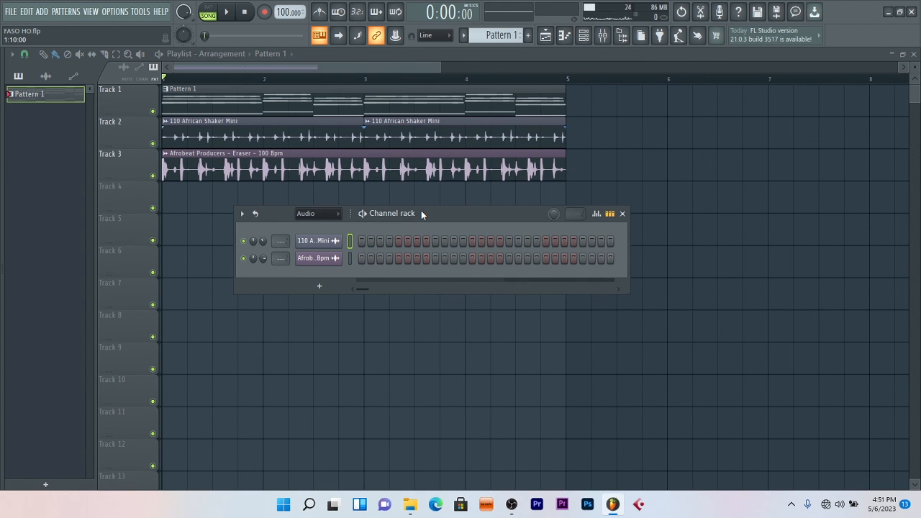
# Step: Review Pattern 1's Hypersonic chord notes across all four bars in the piano roll, along with its instrument channels
pyautogui.doubleClick(311, 115)
pyautogui.click(566, 38)
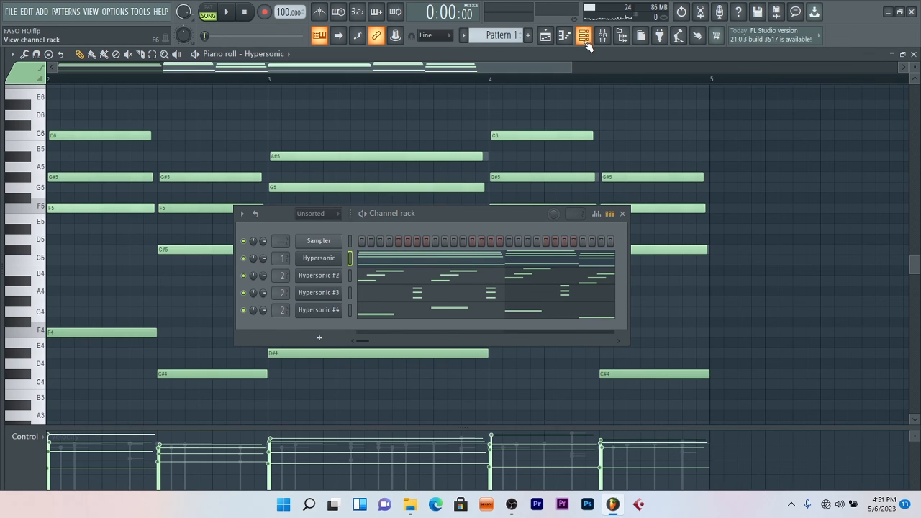
pyautogui.click(407, 67)
pyautogui.moveTo(468, 67); pyautogui.dragTo(664, 67)
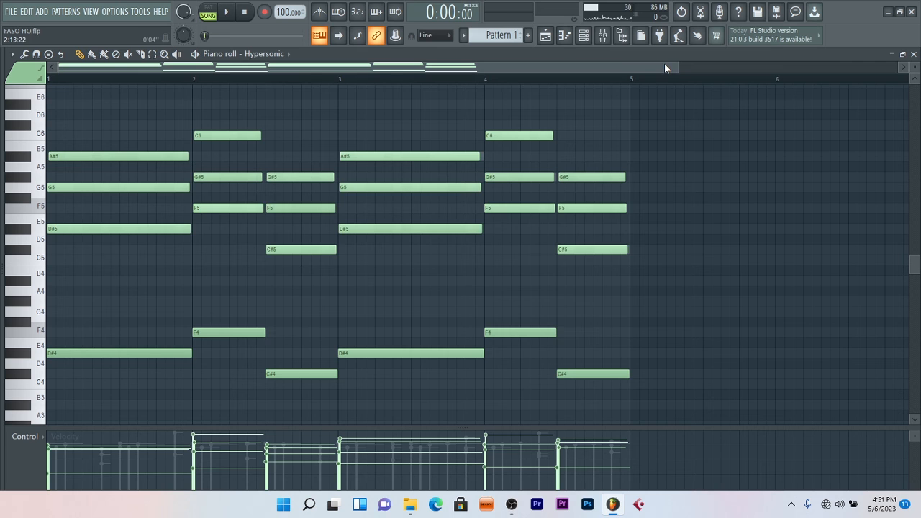
pyautogui.click(603, 38)
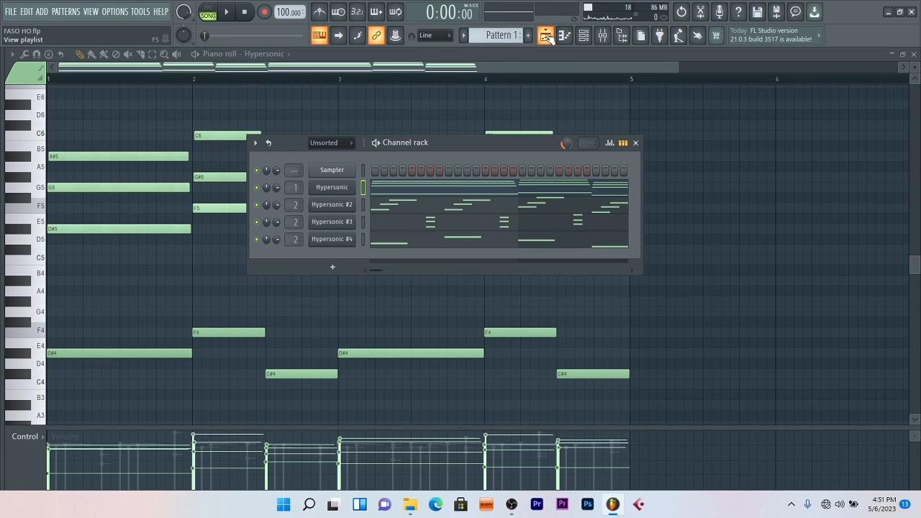
# Step: Return to the playlist and play the three-track arrangement from the start
pyautogui.click(547, 37)
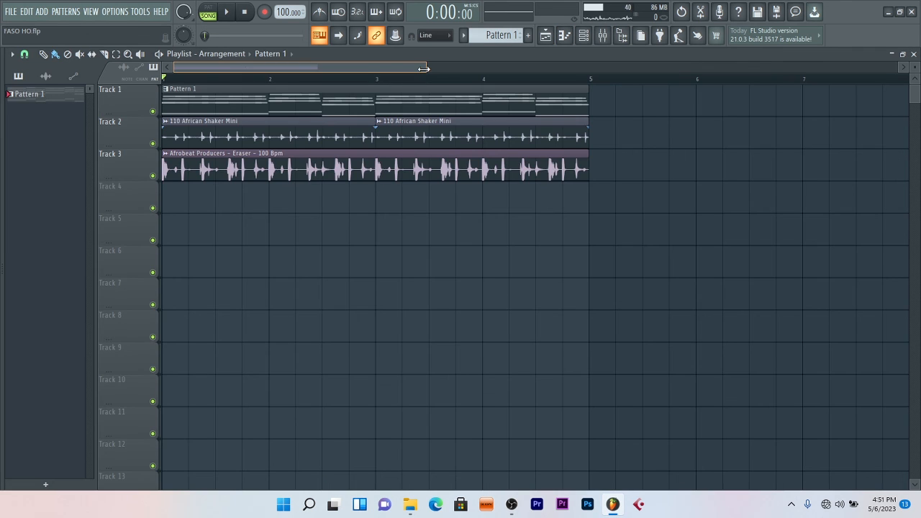
pyautogui.press('space')
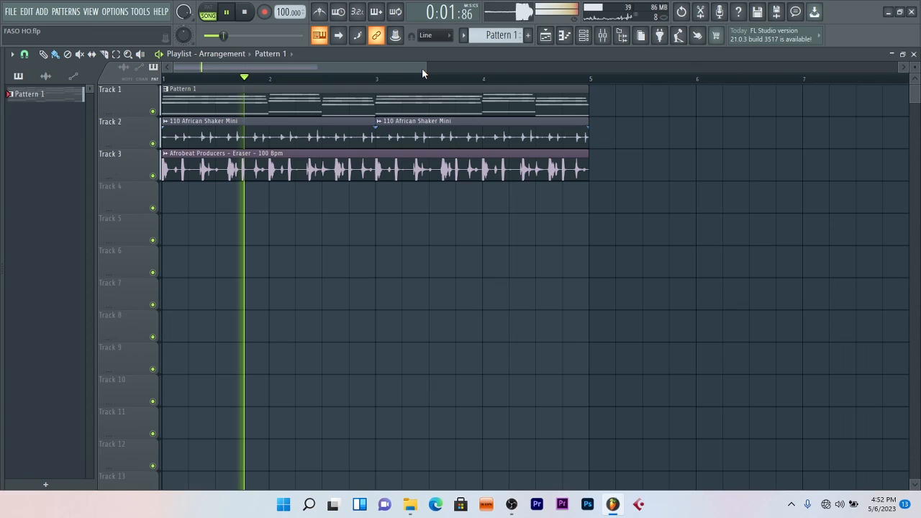